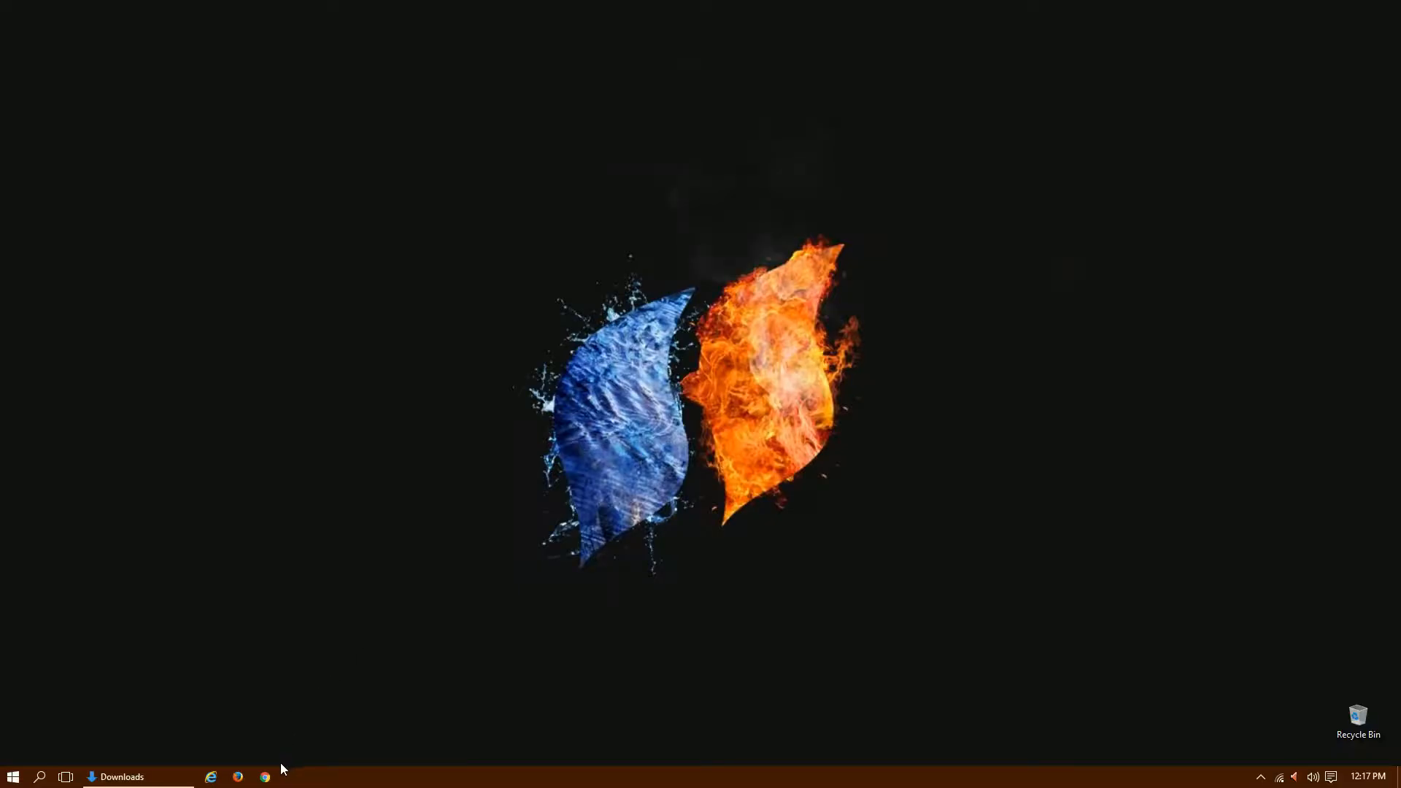
Switch to Google Chrome, open the local WordPress site at localhost/wordpress and look over its home page
click(267, 775)
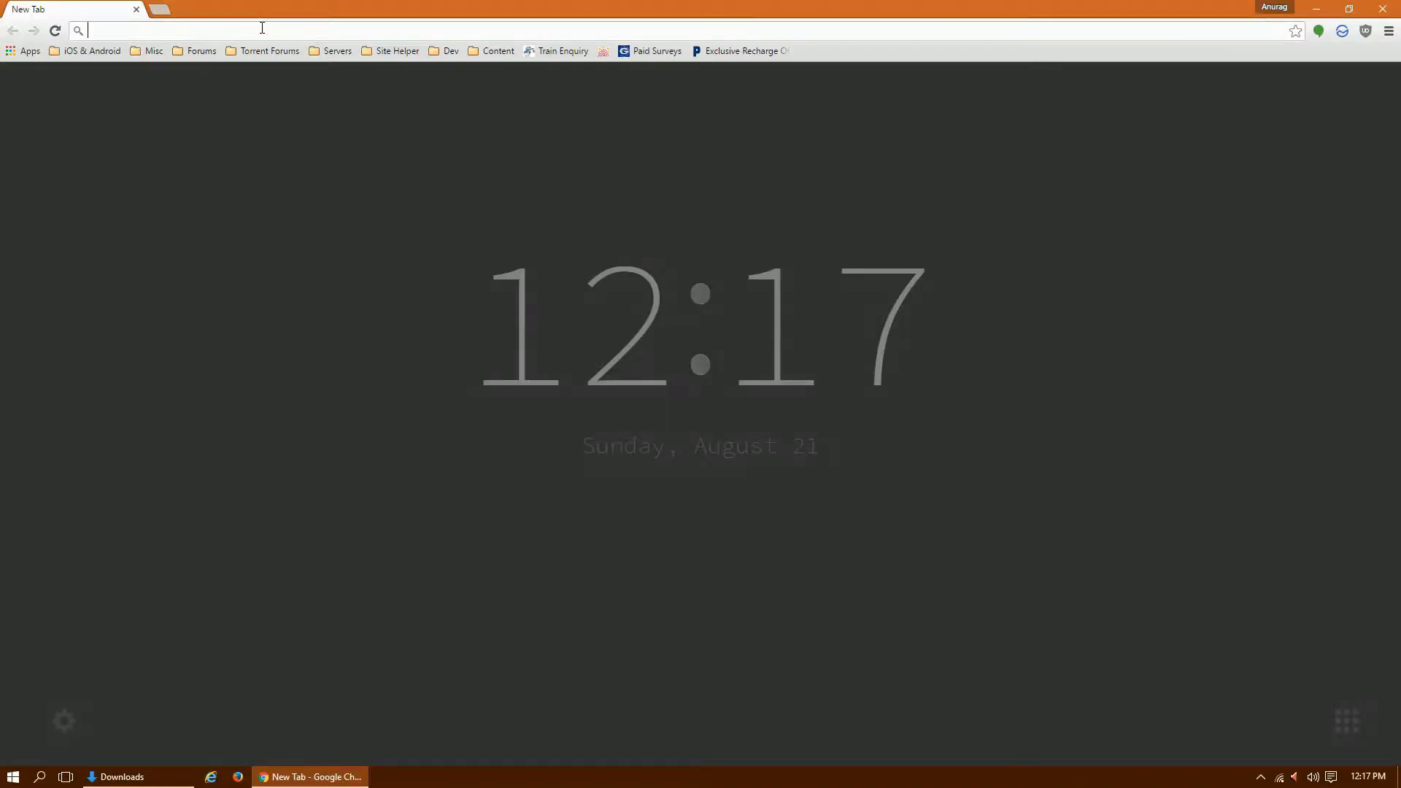
text(lo)
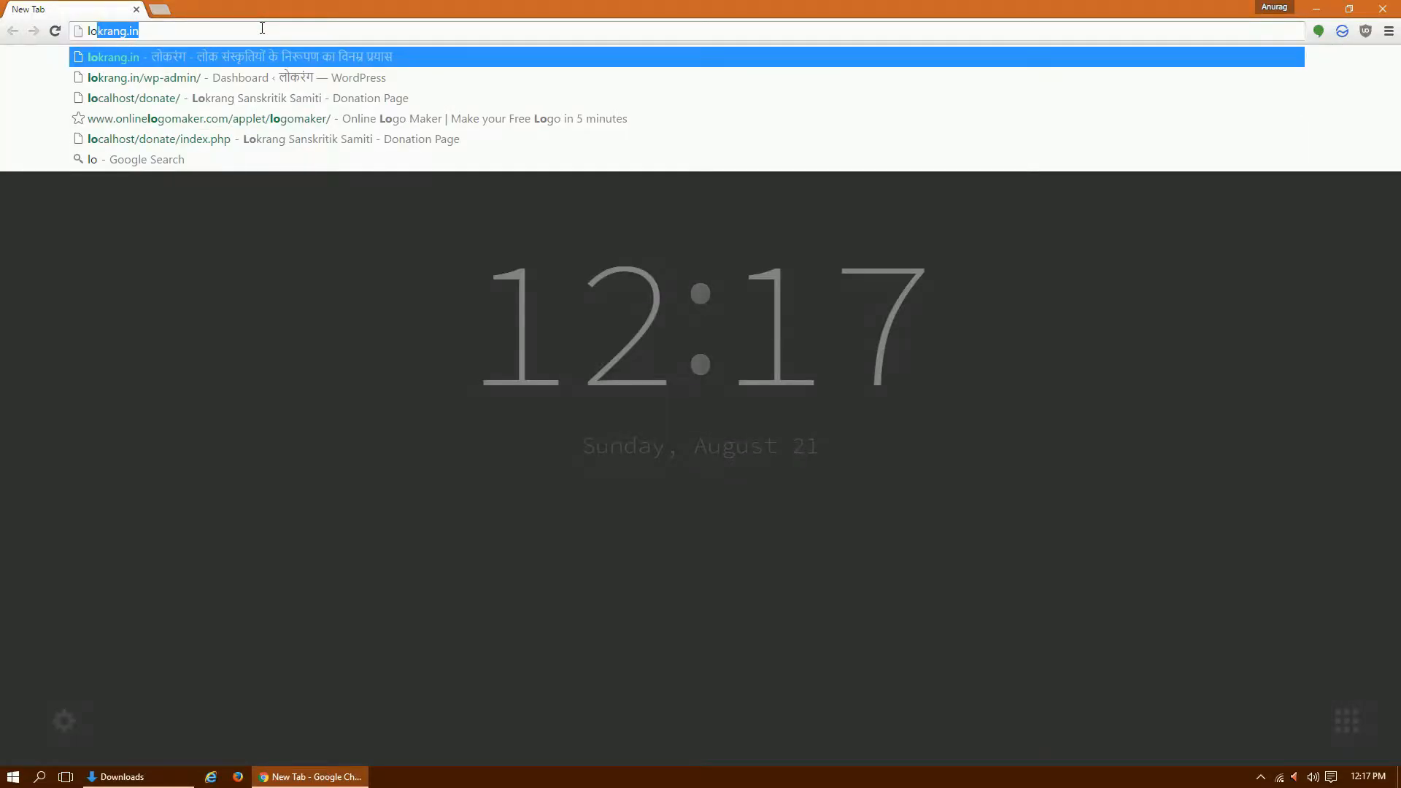
text(c)
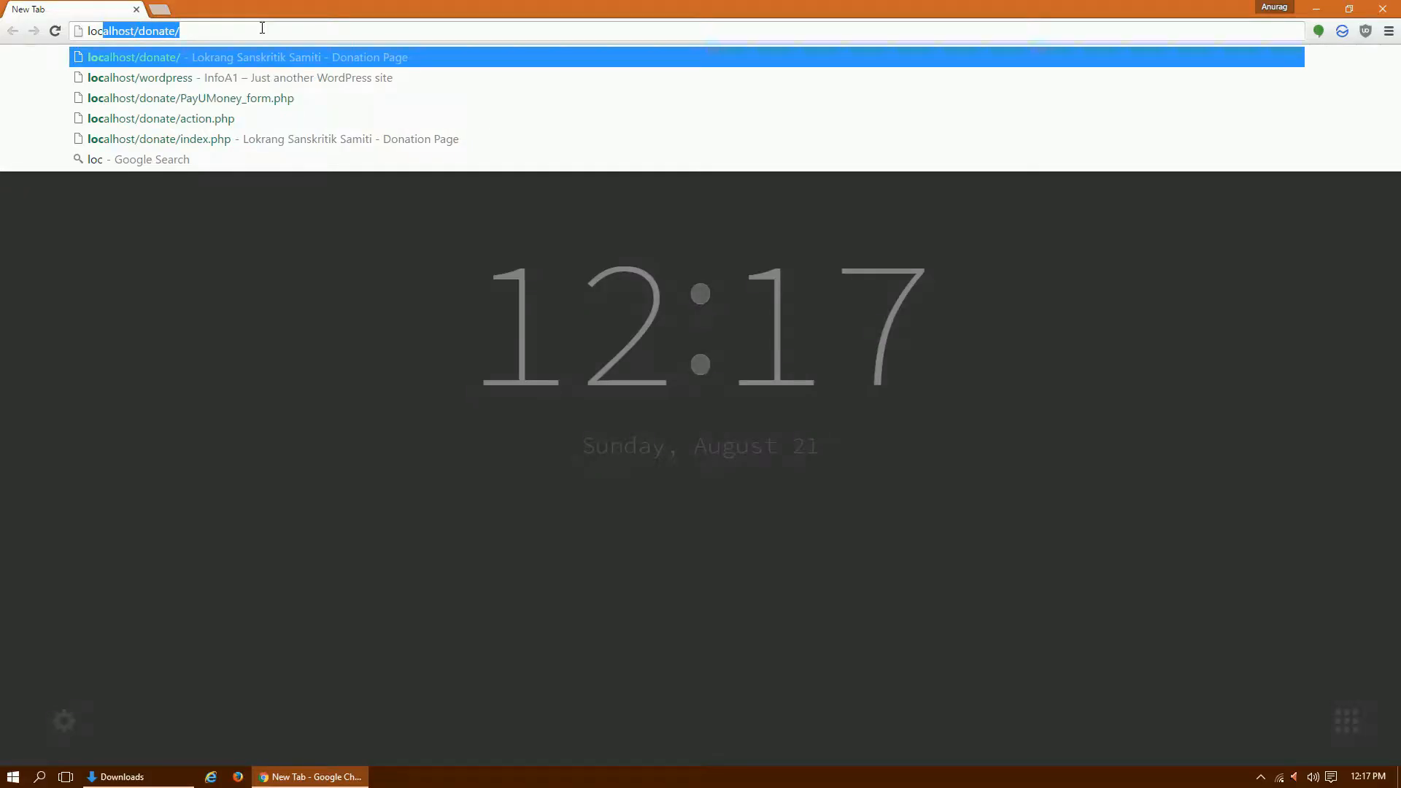
key(Down)
key(Return)
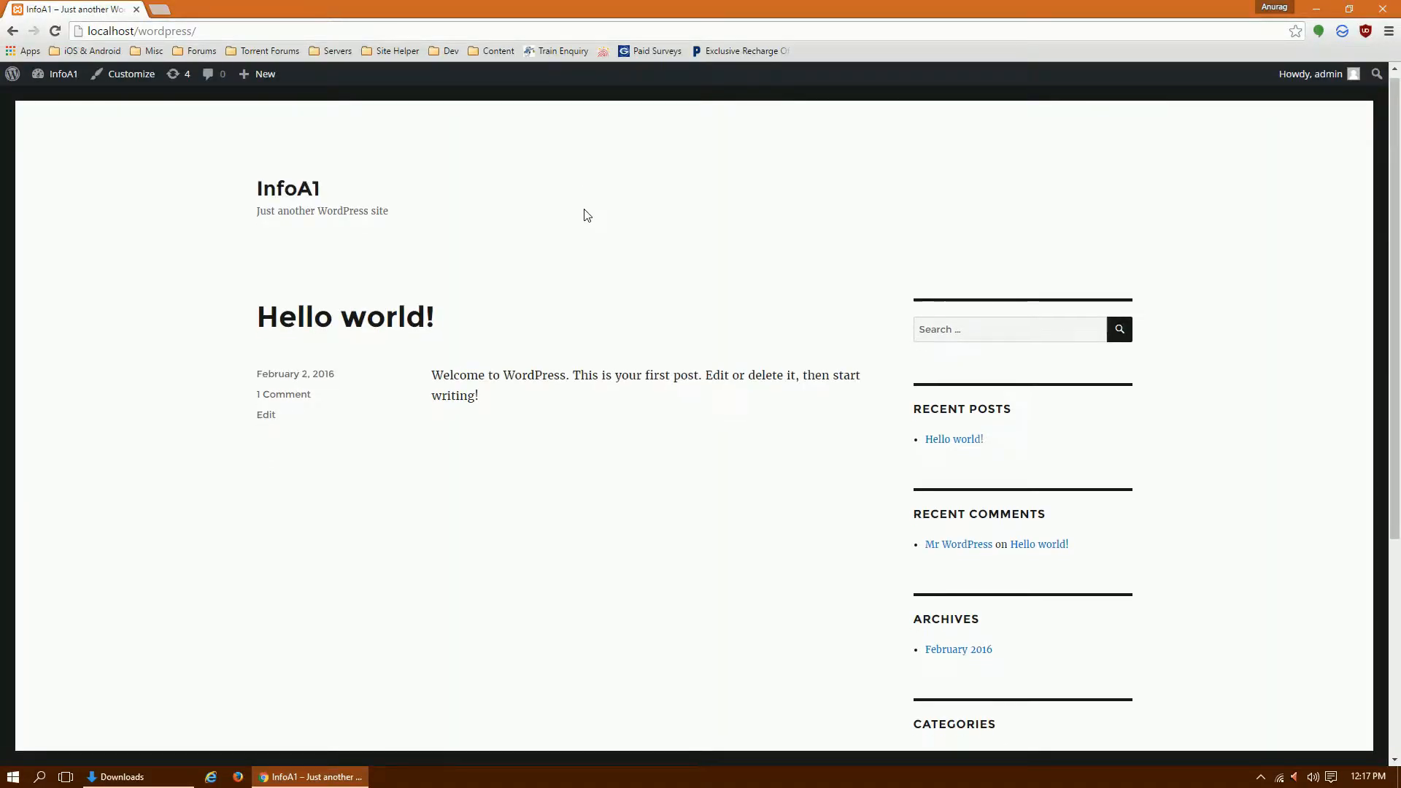
scroll(584, 216, down, 5)
scroll(584, 216, up, 5)
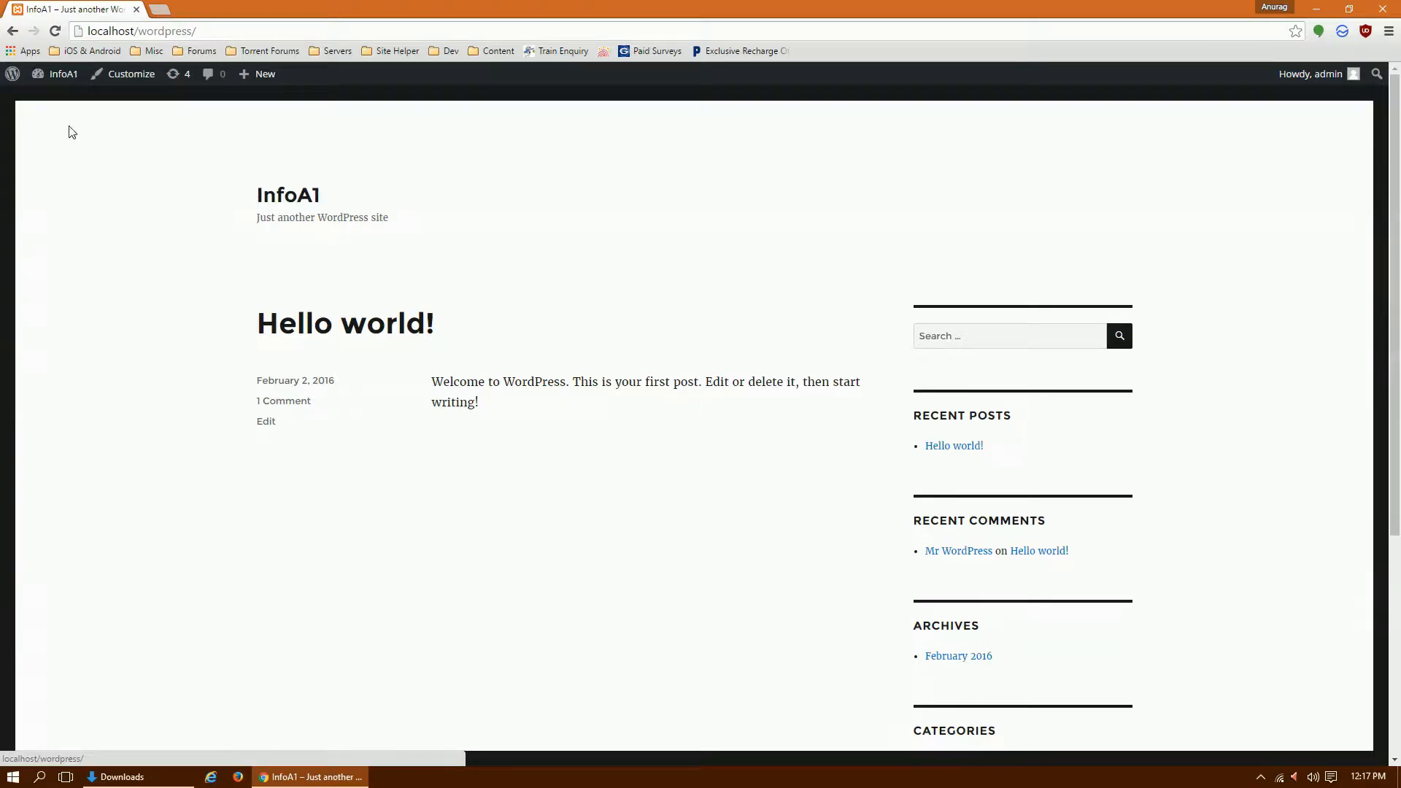
Go to the site's admin dashboard and open the page for adding new plugins
click(57, 99)
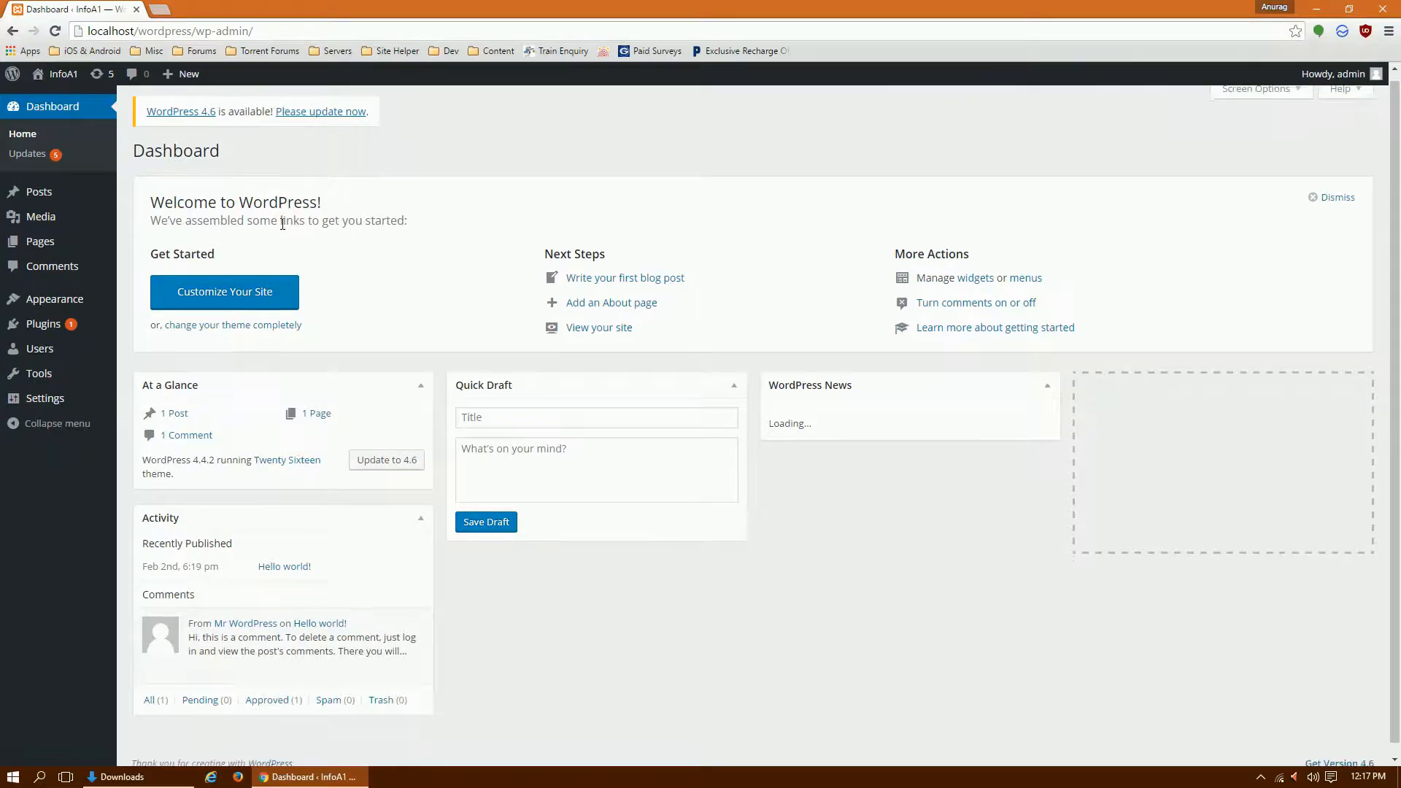
mouse_move(91, 330)
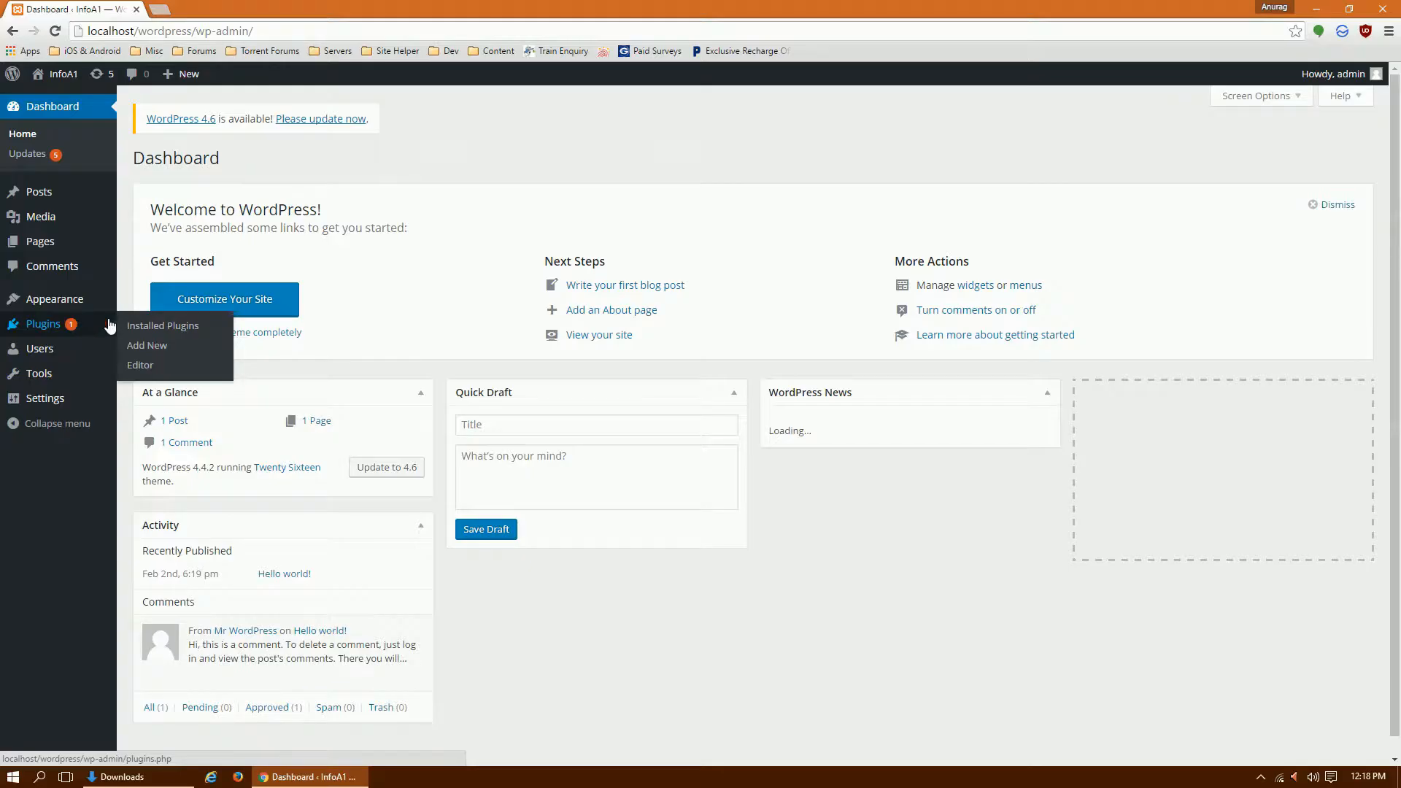
click(162, 334)
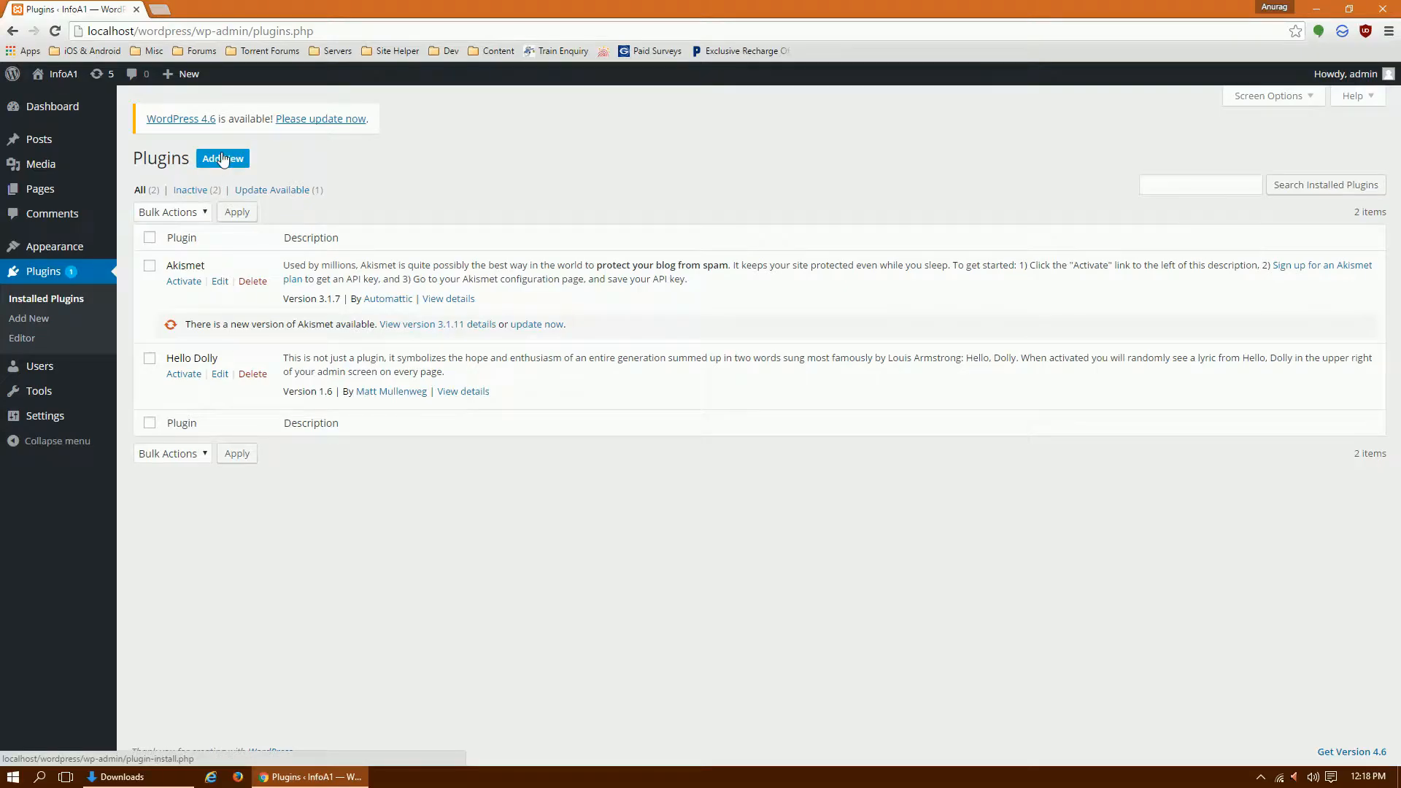
click(222, 160)
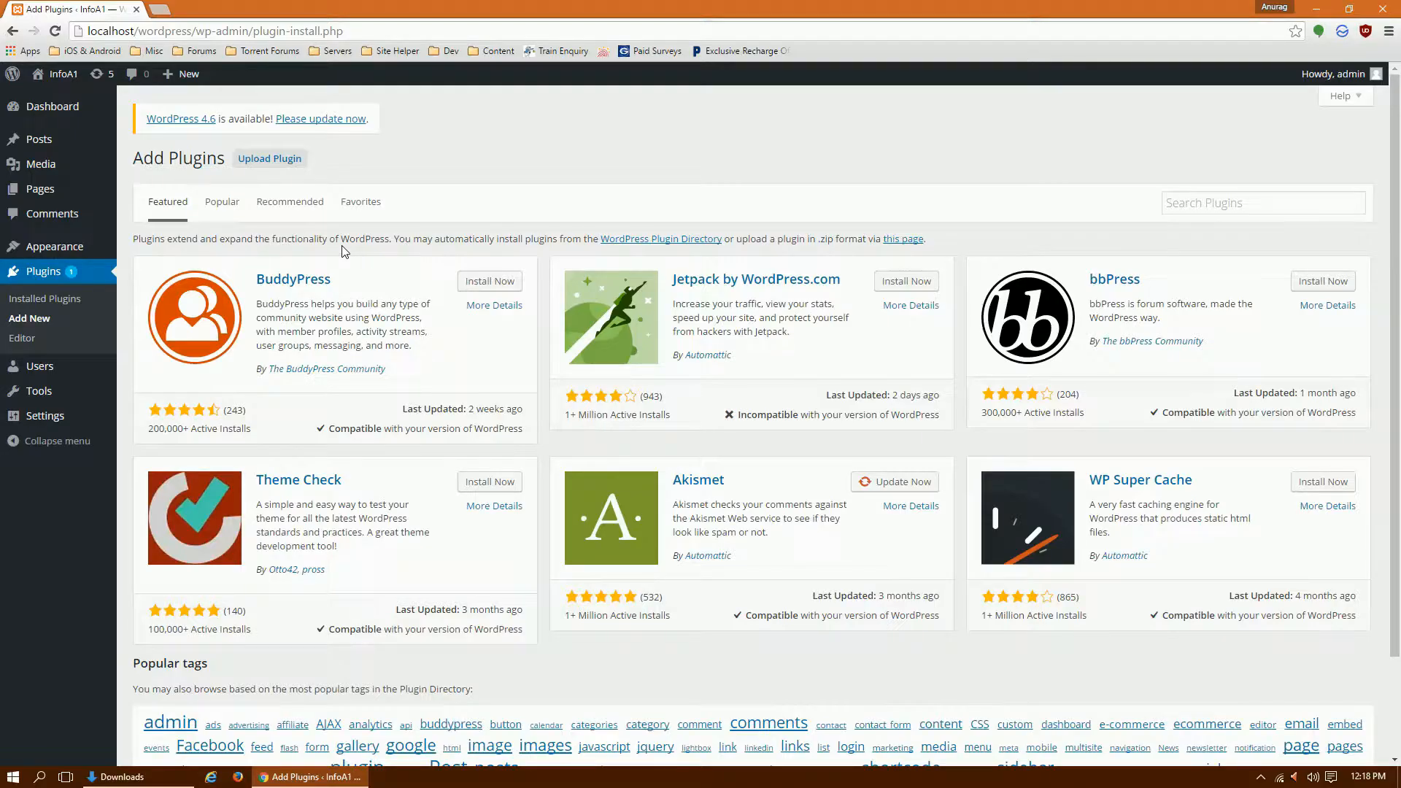
Load wordpress.org in a new browser tab and open its Plugin Directory
click(159, 9)
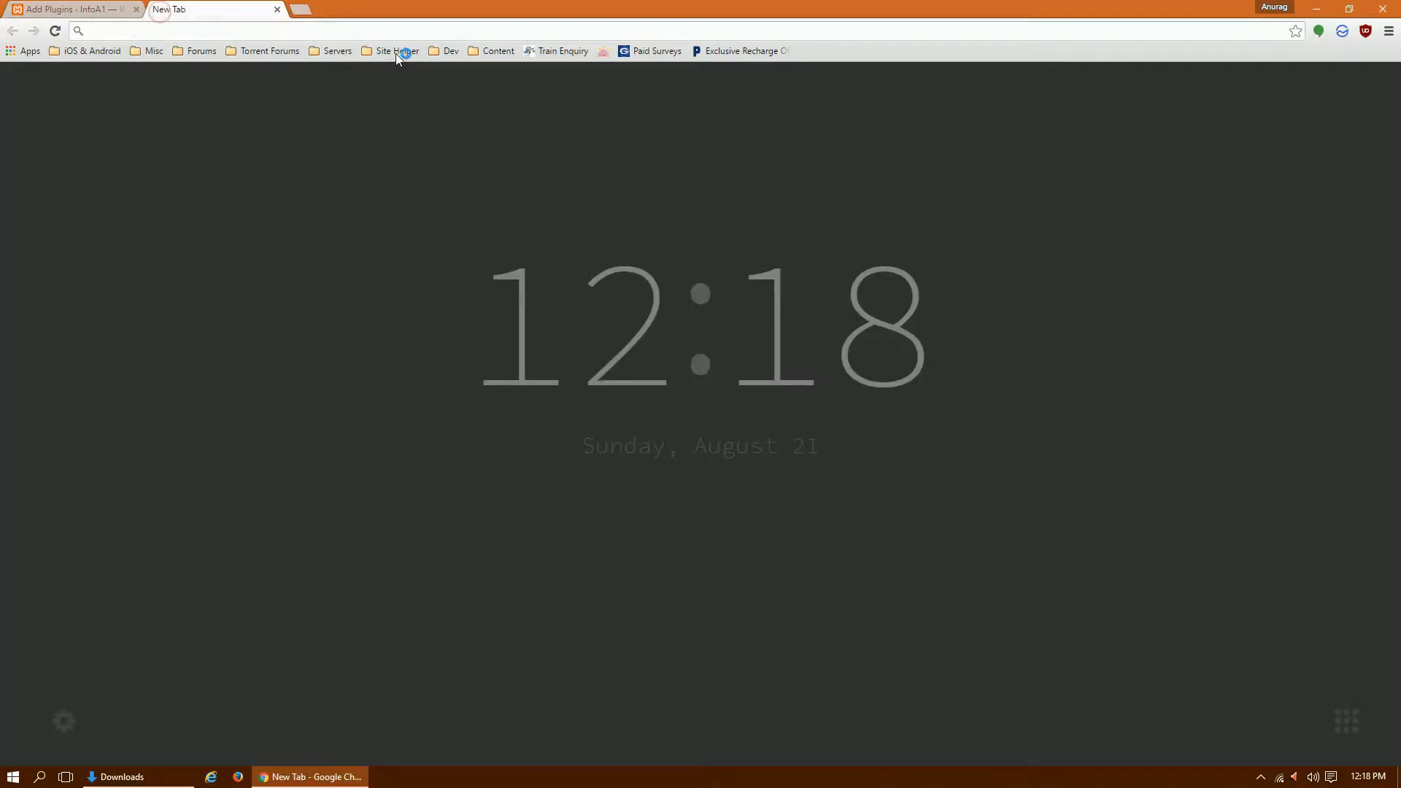
text(w)
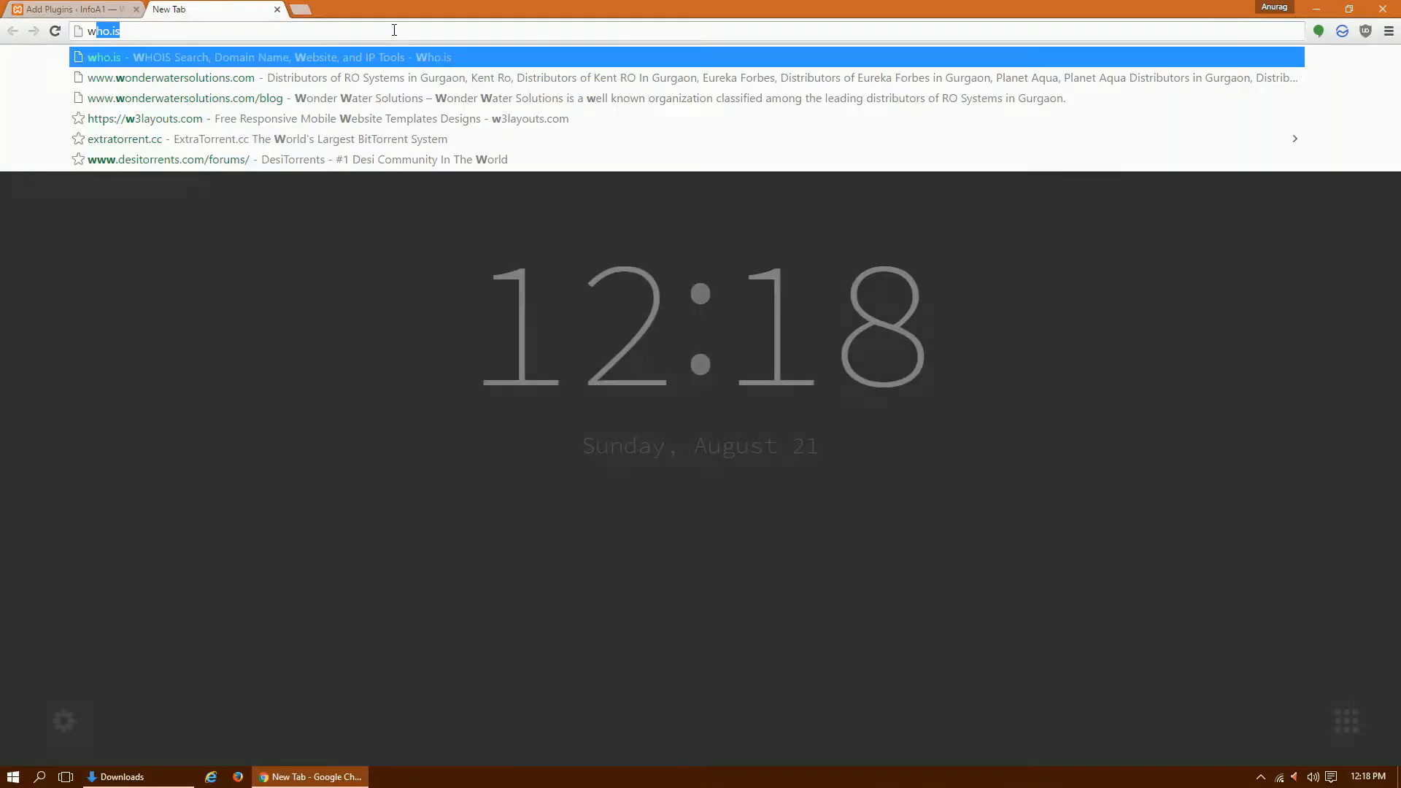
text(ordpress)
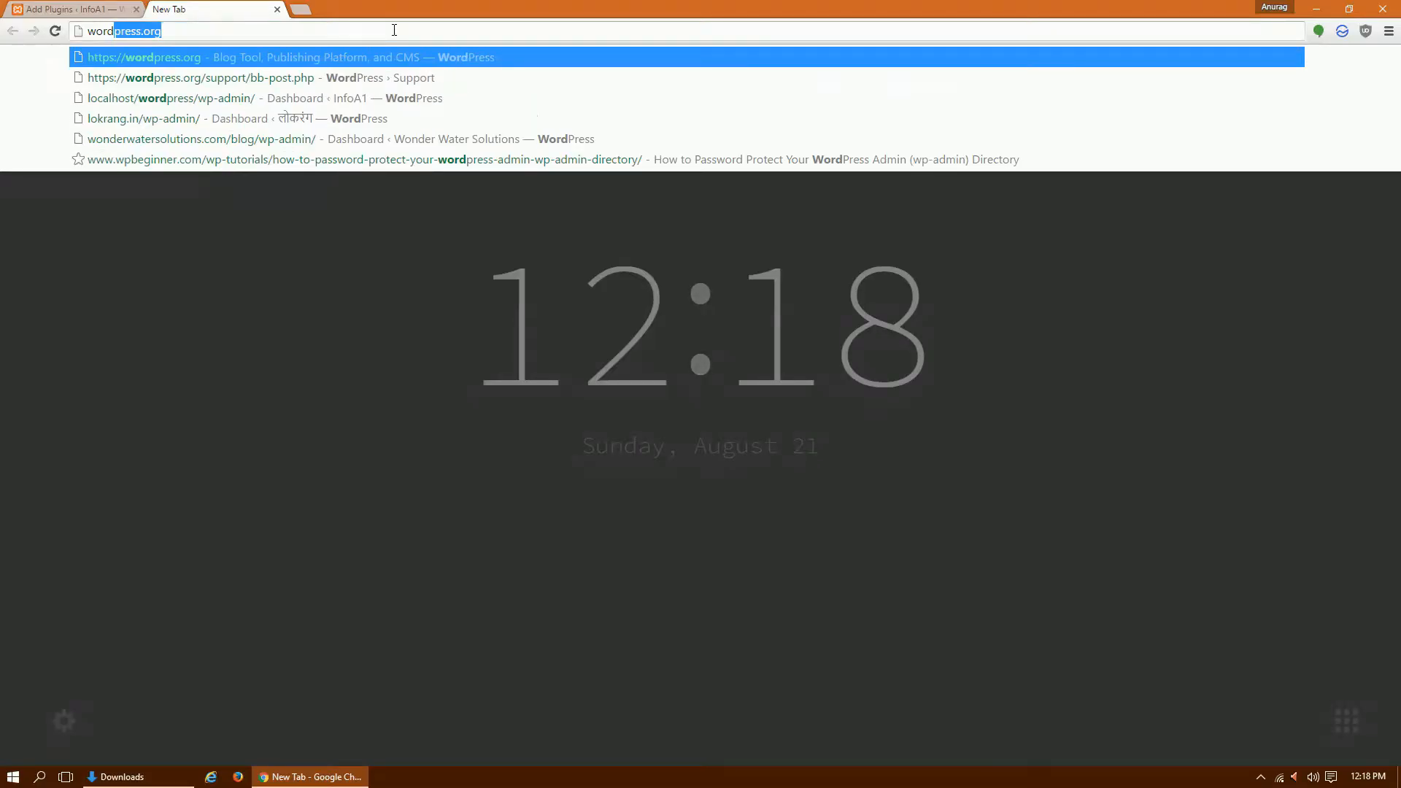
key(Return)
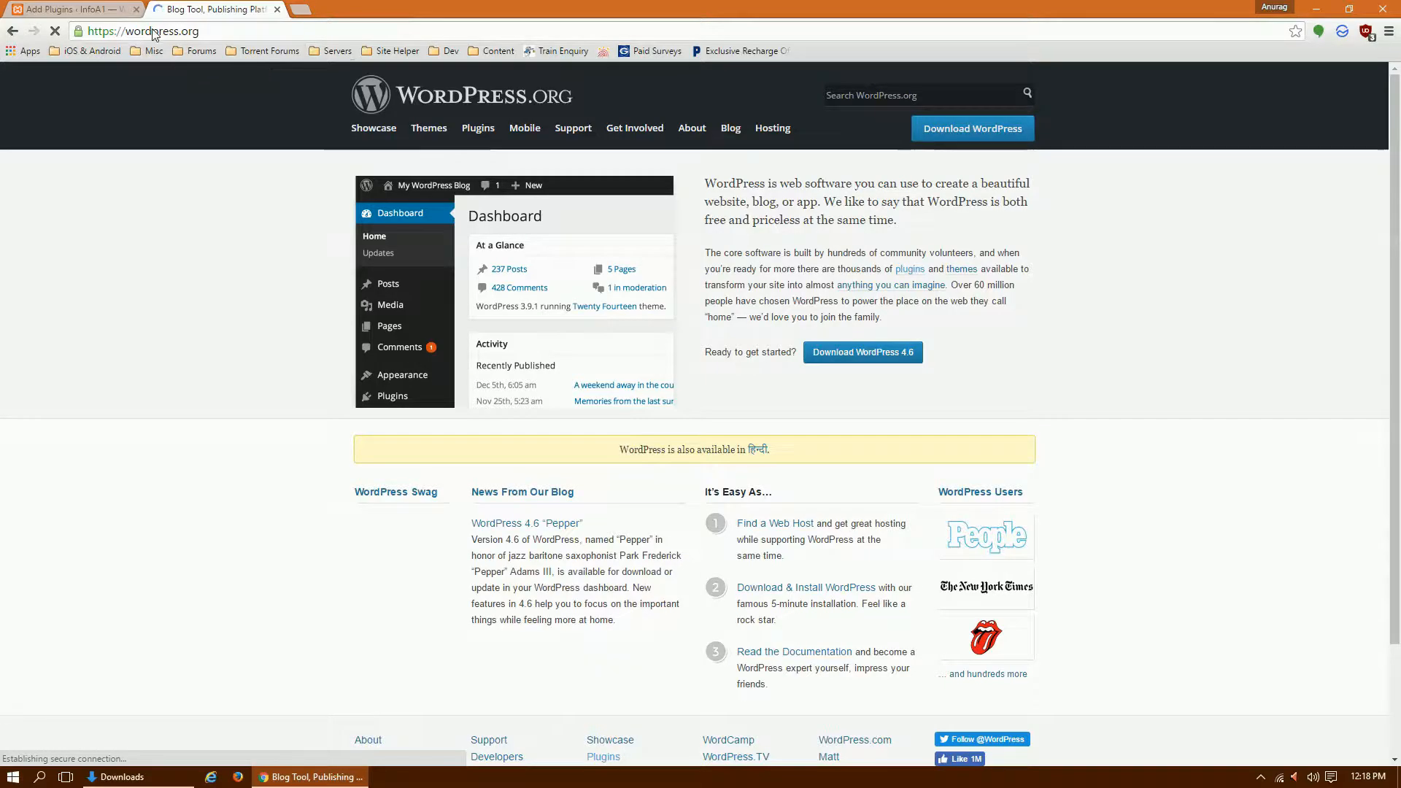
click(471, 135)
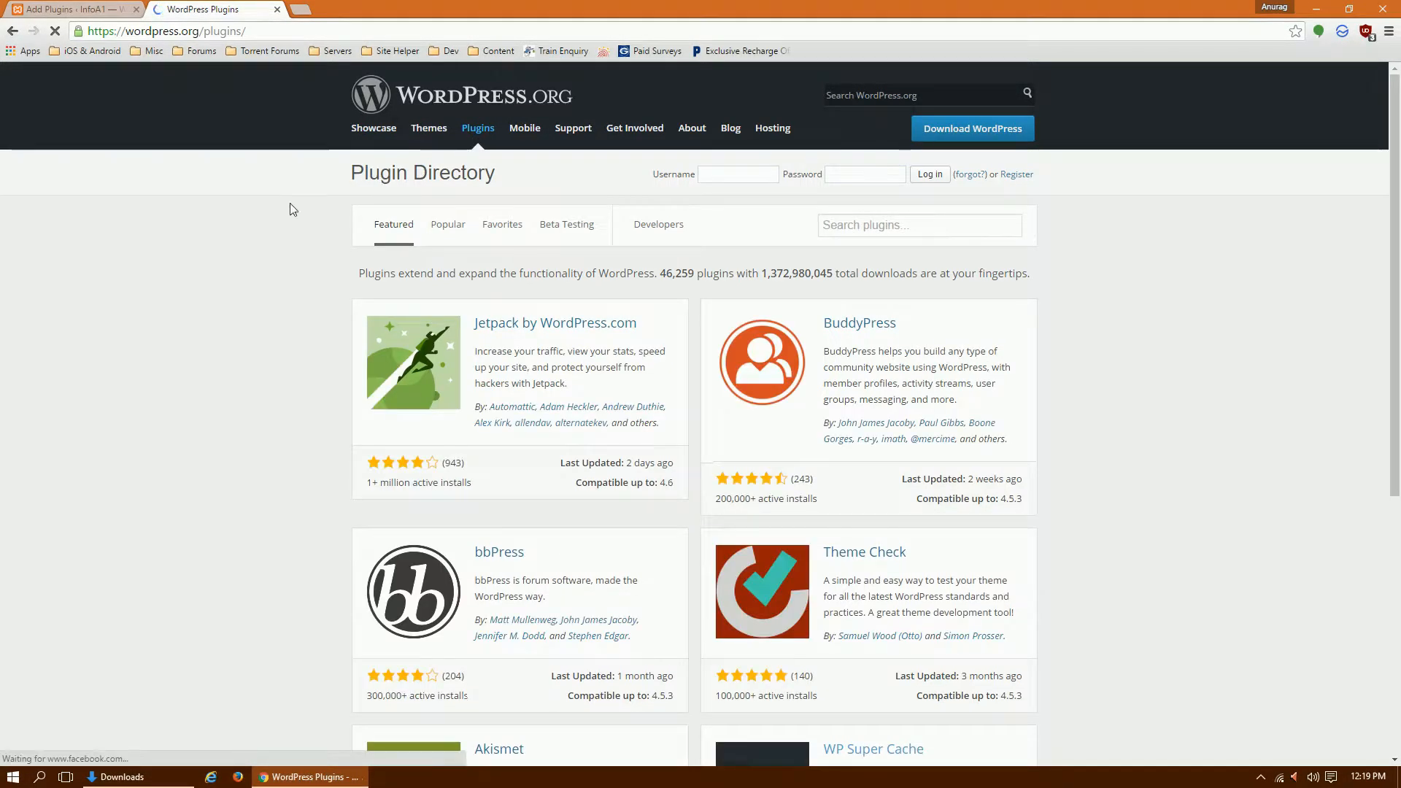
Browse the featured plugins, view the WP Super Cache download page, and close that browser tab
scroll(660, 339, down, 6)
scroll(667, 350, up, 5)
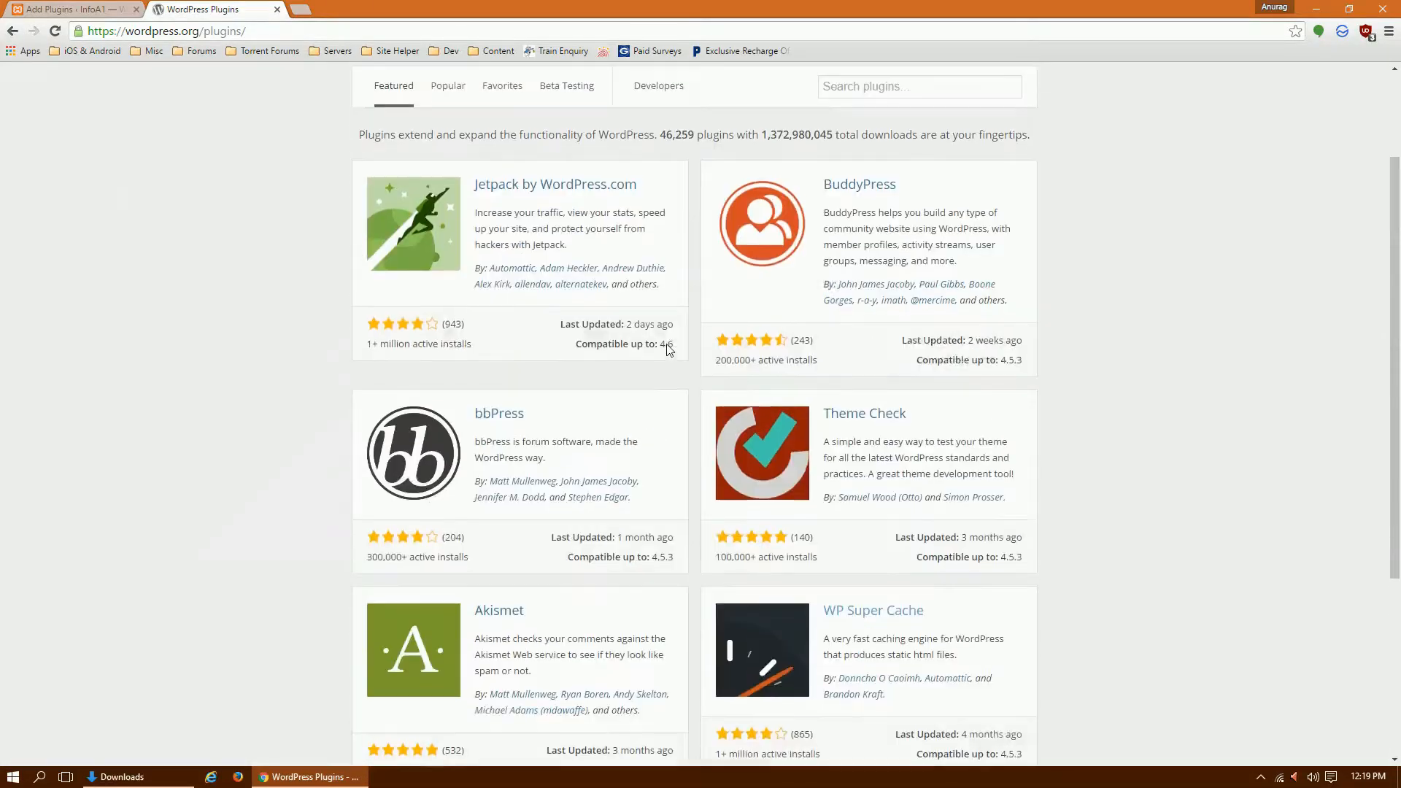
scroll(728, 406, down, 2)
click(853, 467)
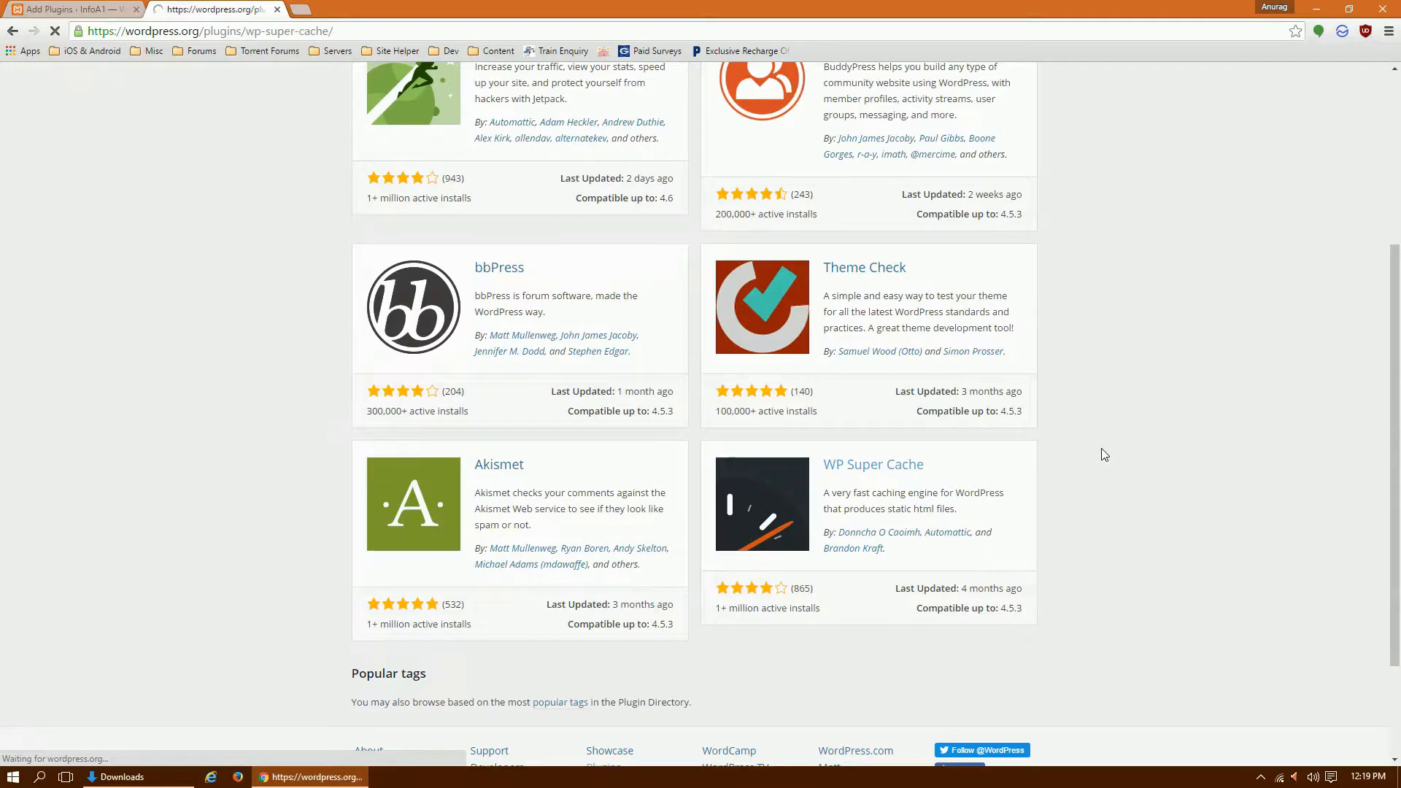
scroll(1105, 451, down, 1)
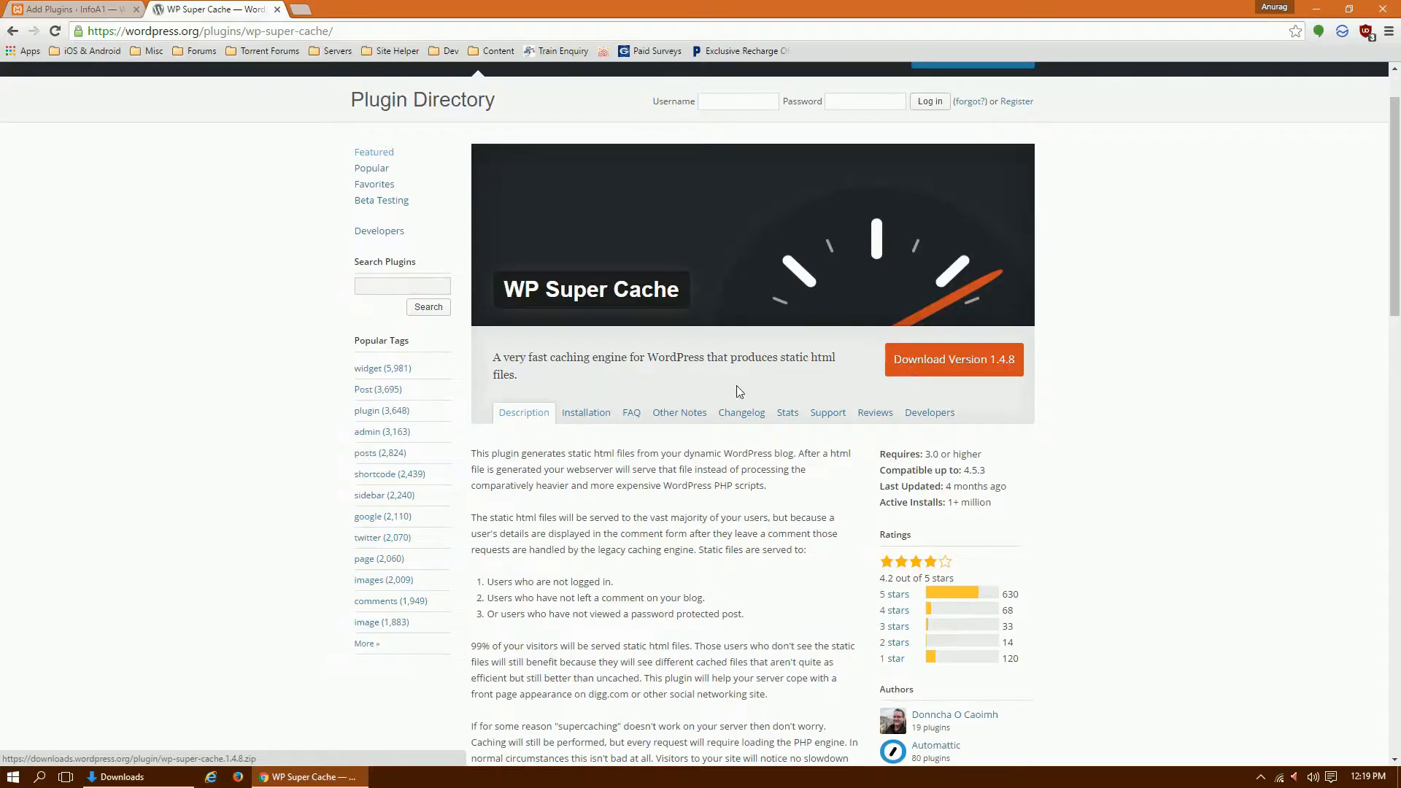
scroll(442, 385, up, 1)
click(277, 10)
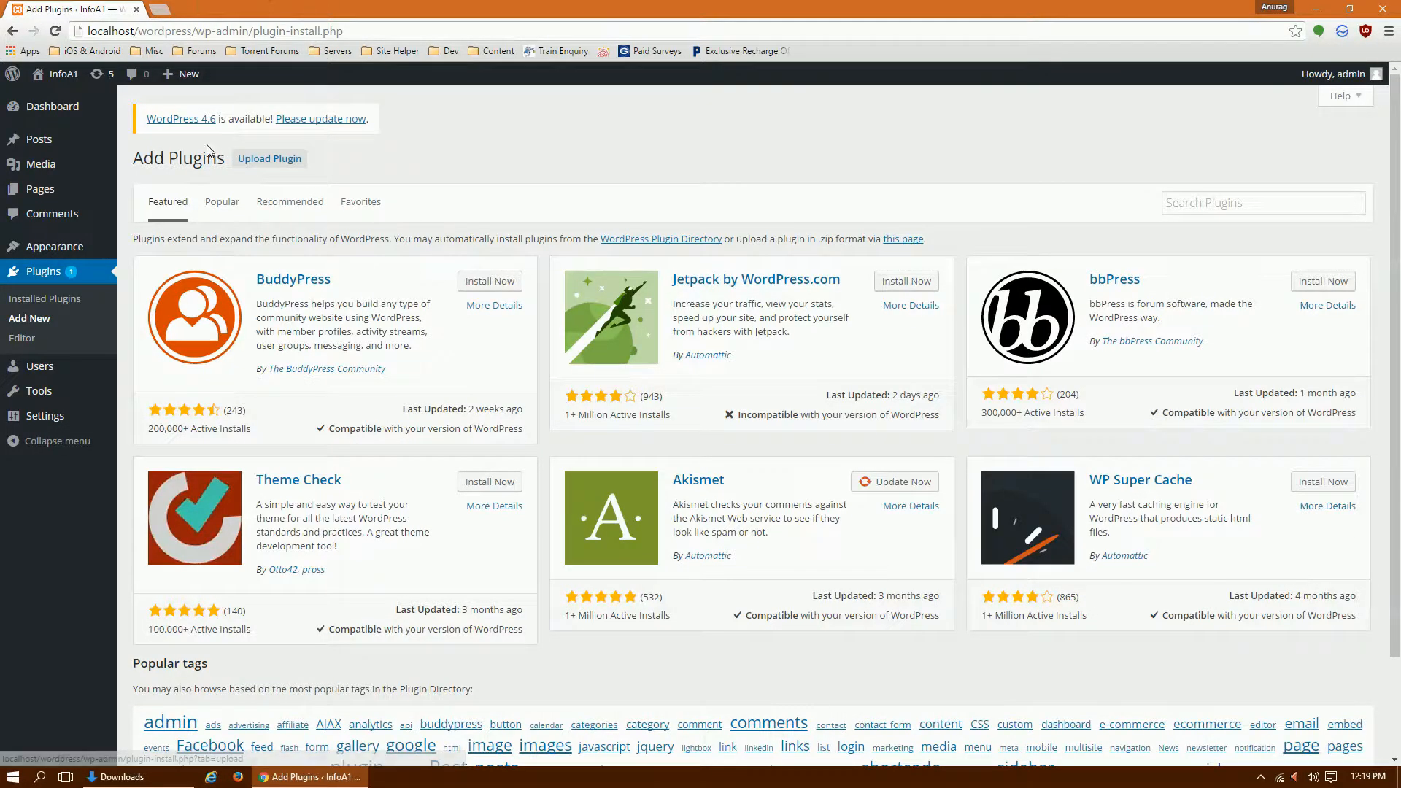
Try to install a plugin by uploading wp-super-cache.1.4.8.zip from the Downloads folder
click(250, 168)
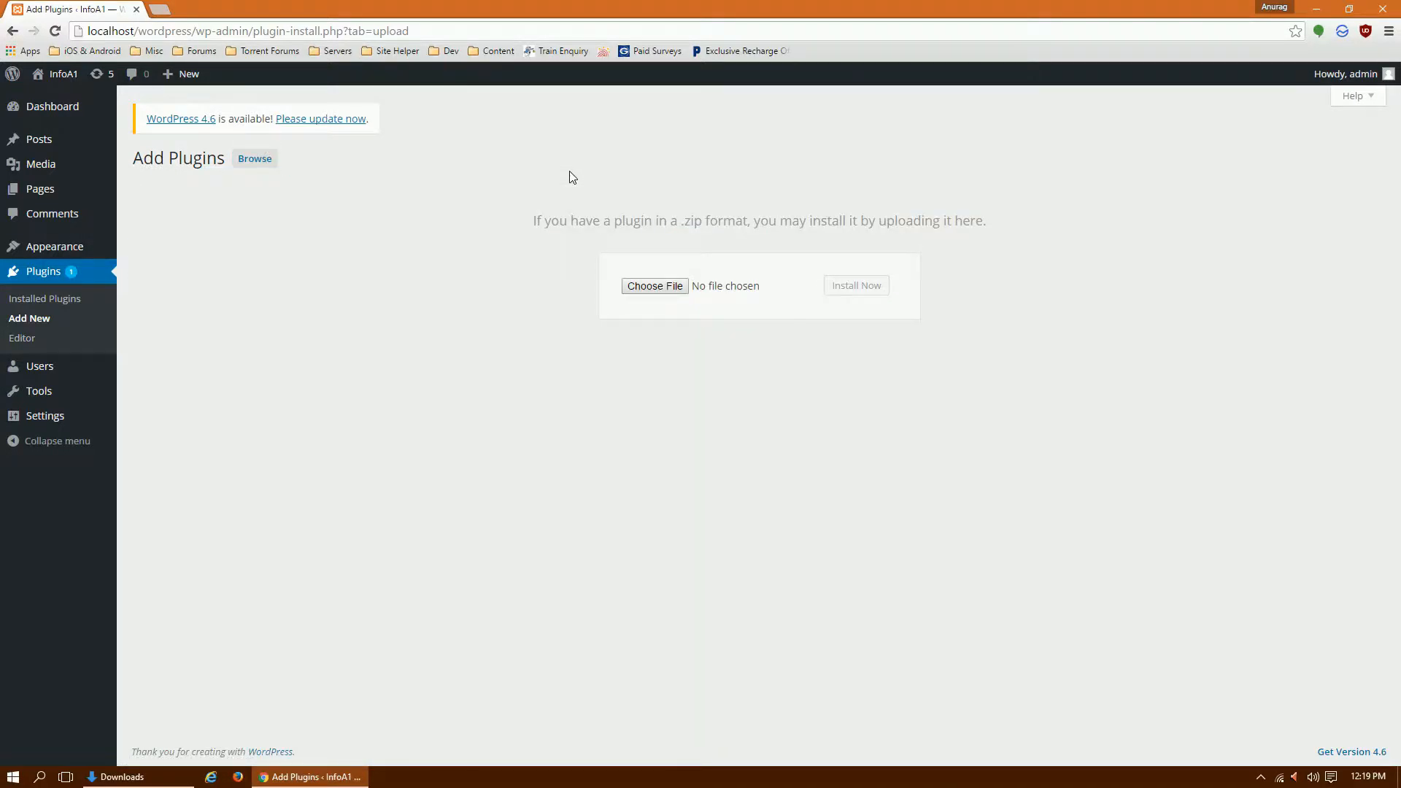
click(654, 287)
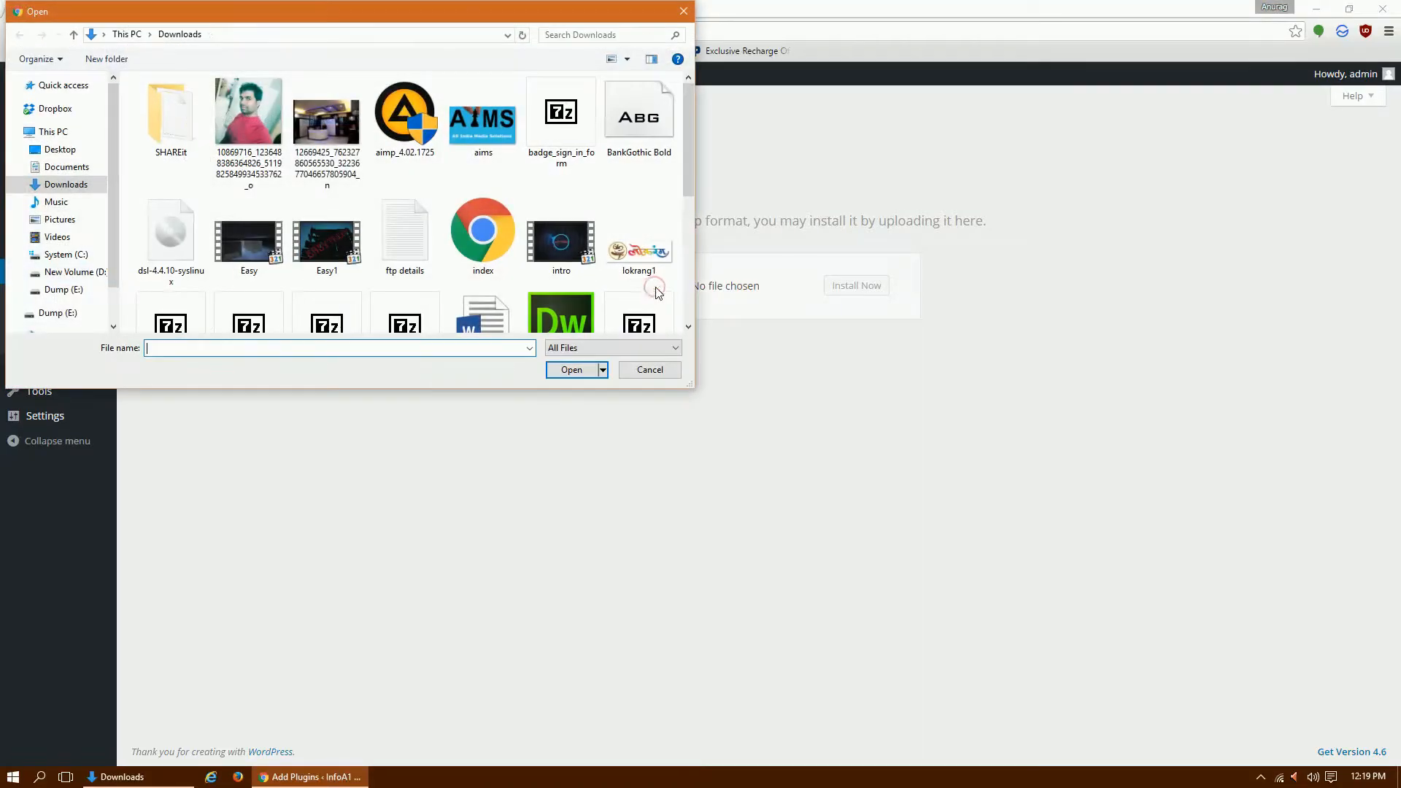
scroll(436, 231, down, 6)
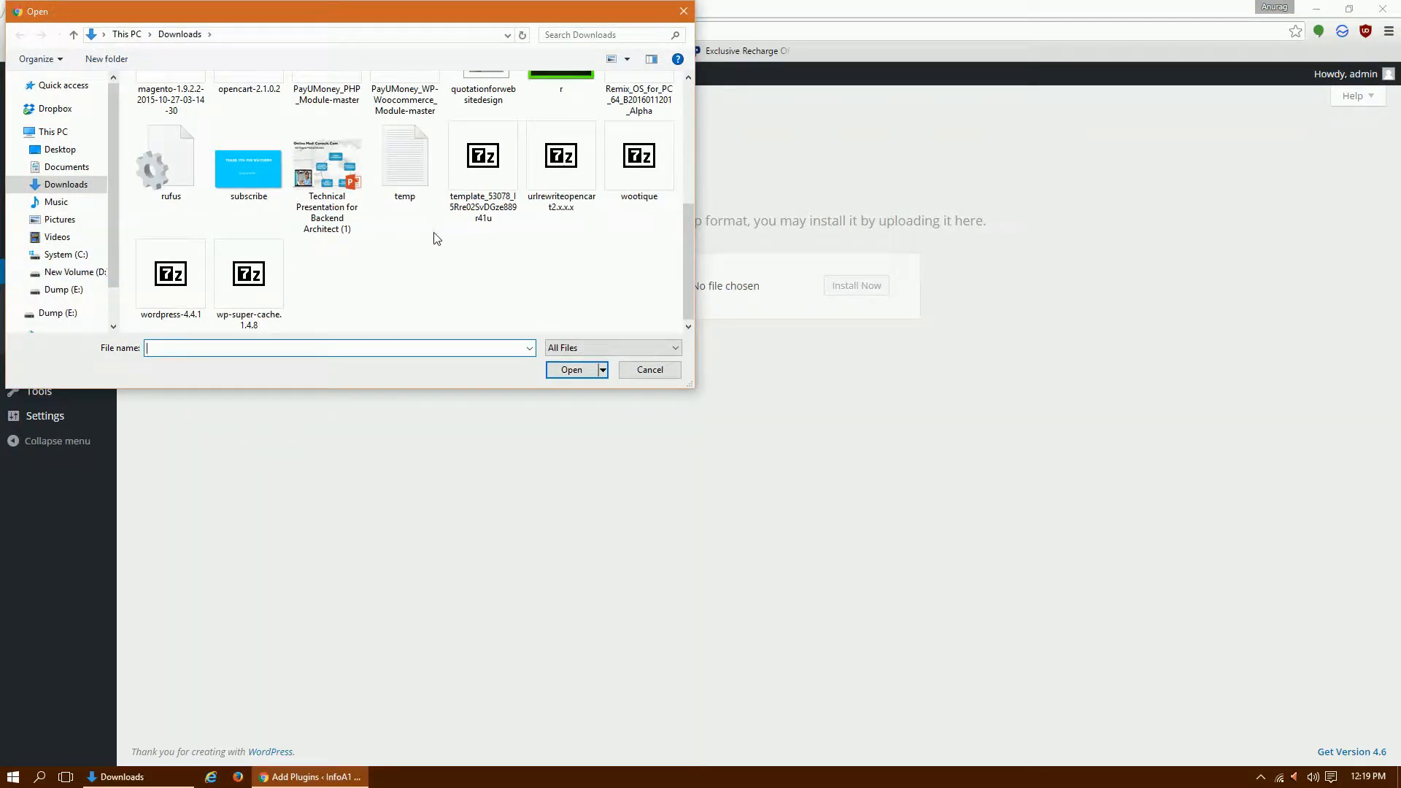
click(255, 290)
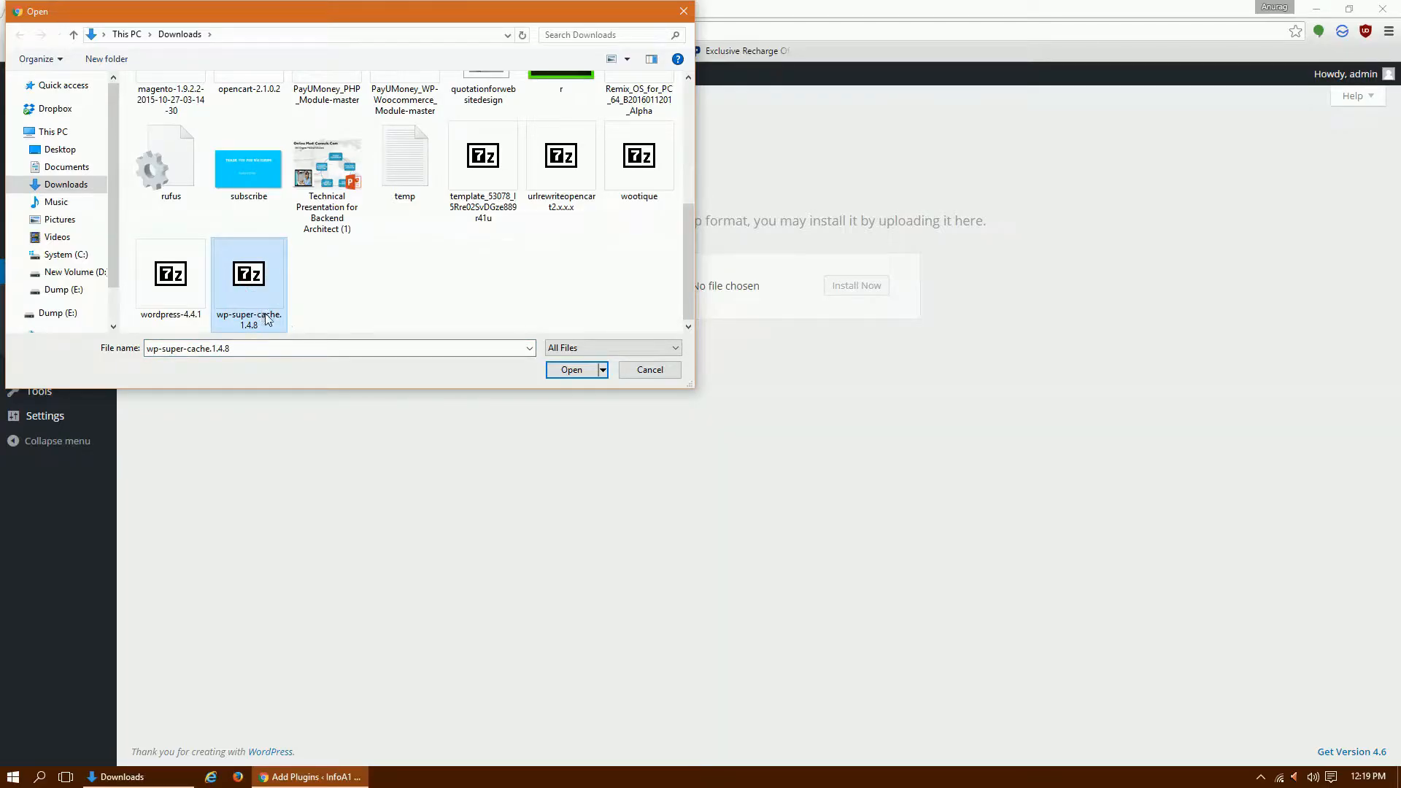
click(561, 369)
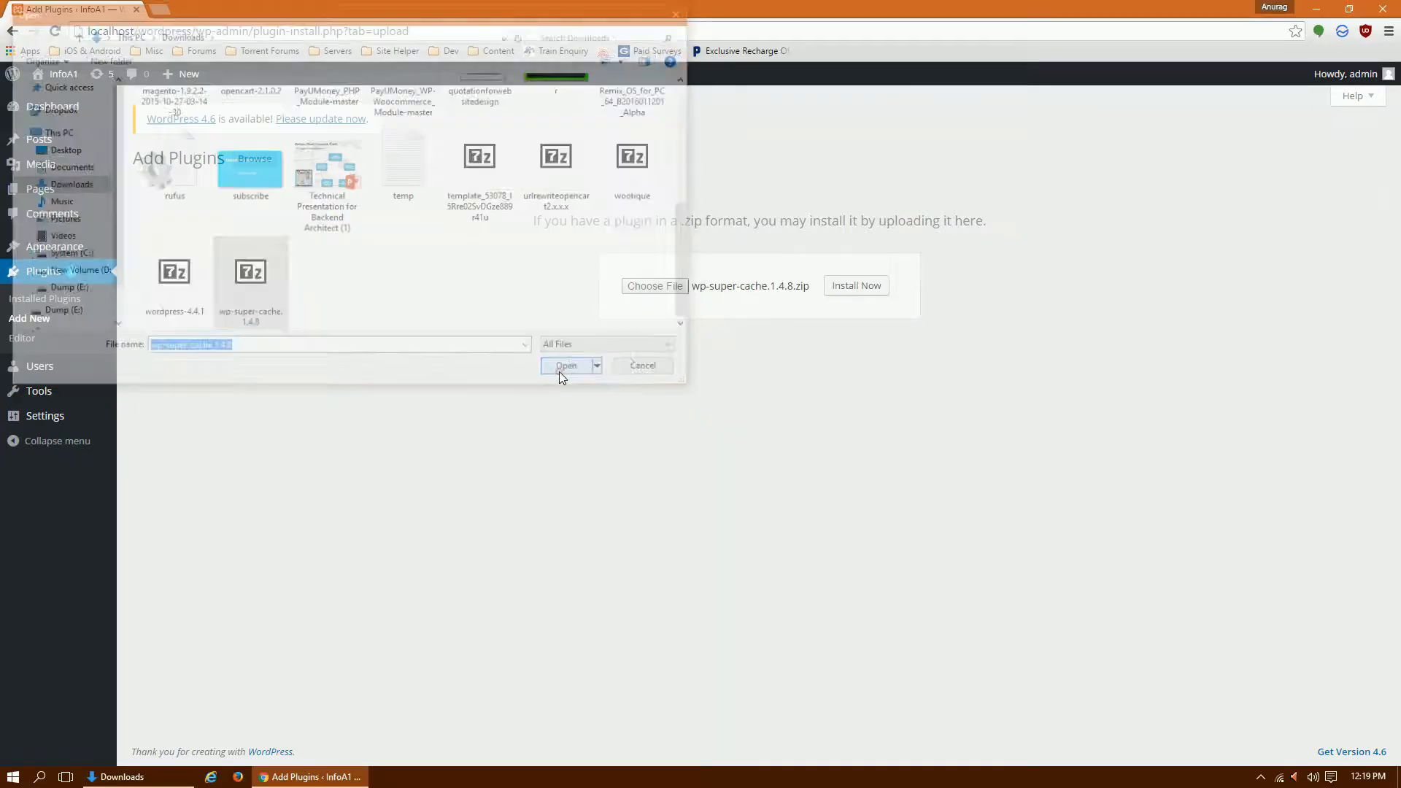
click(853, 294)
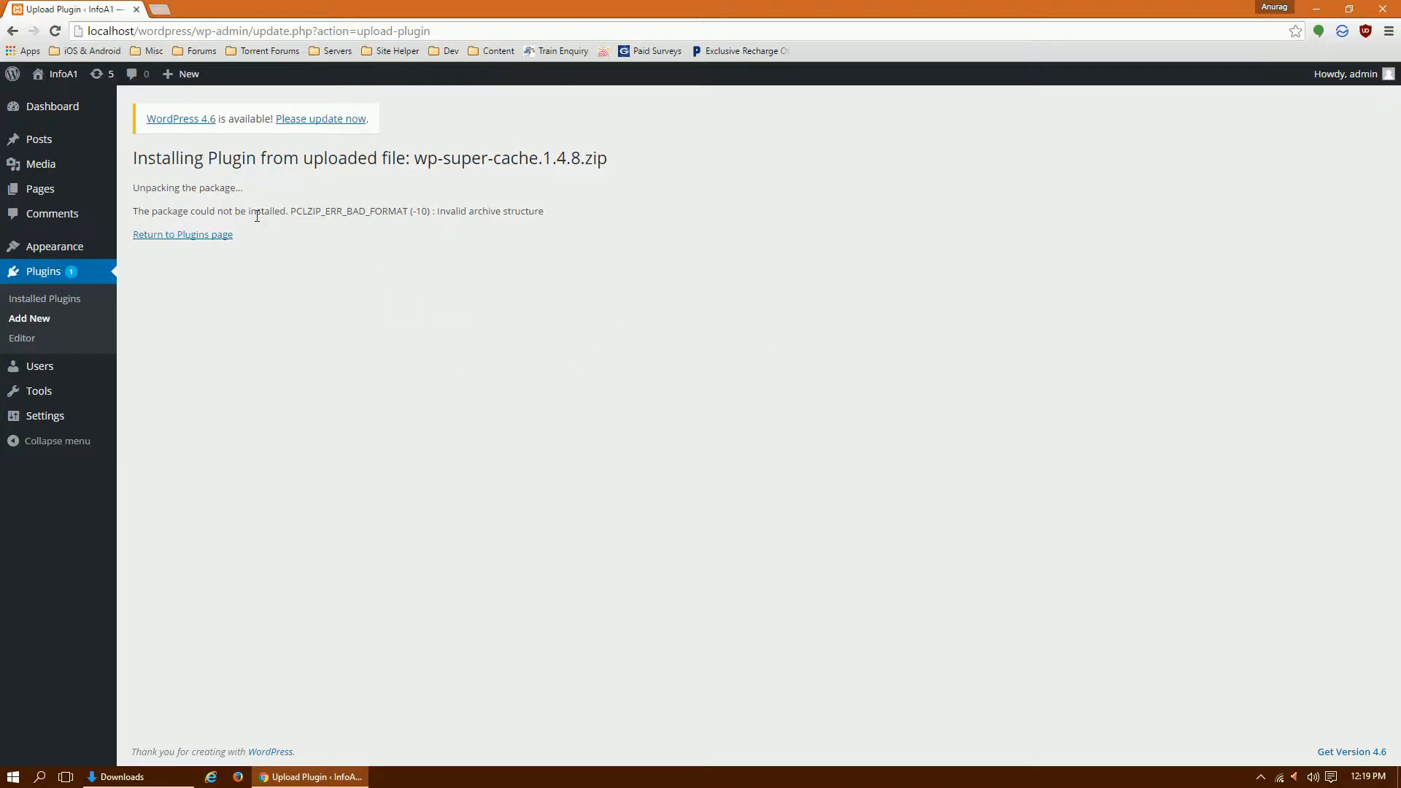
Examine the installation message, inspect the contents of the wp-super-cache.1.4.8 archive in the Downloads folder, and close the archive
drag(178, 210, 440, 211)
click(442, 211)
click(120, 776)
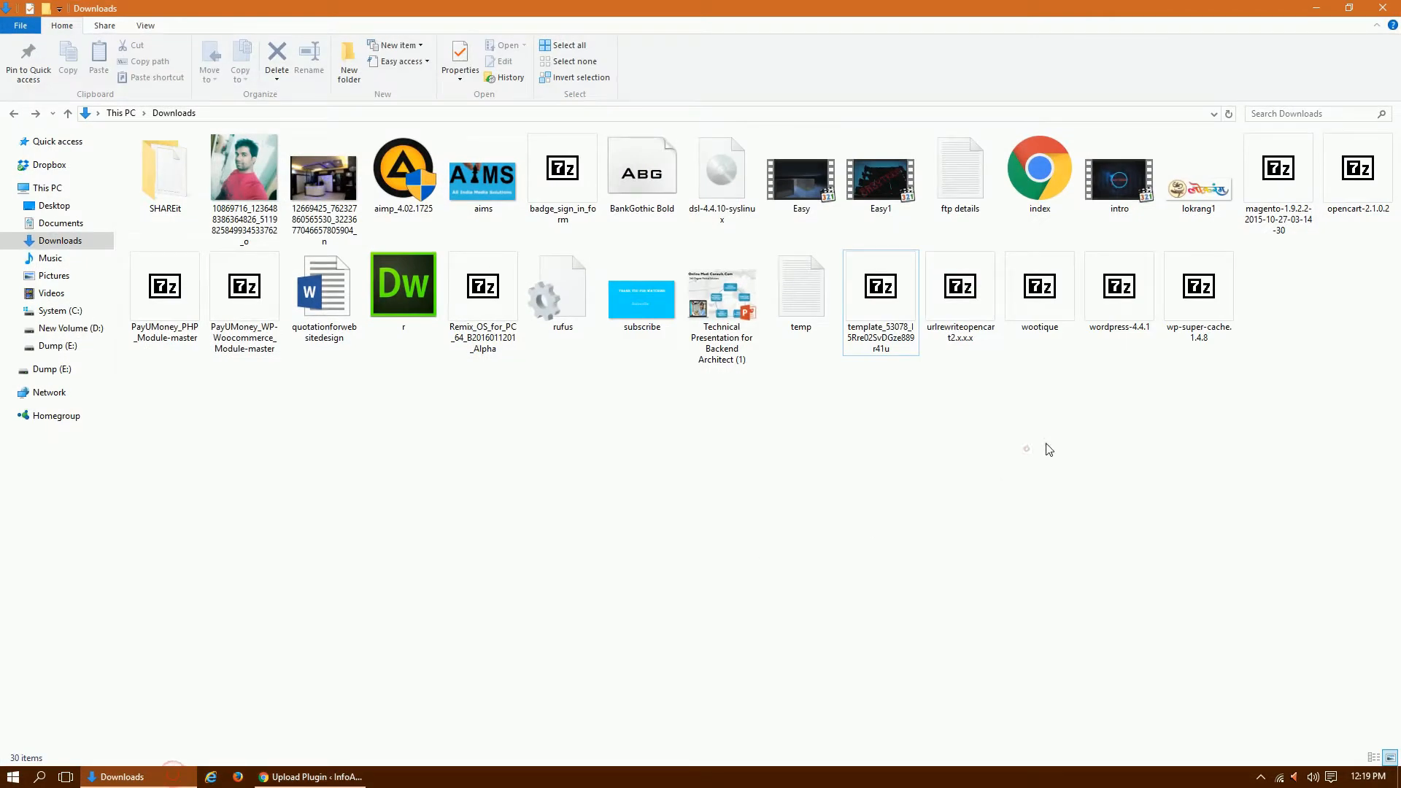
double_click(1209, 351)
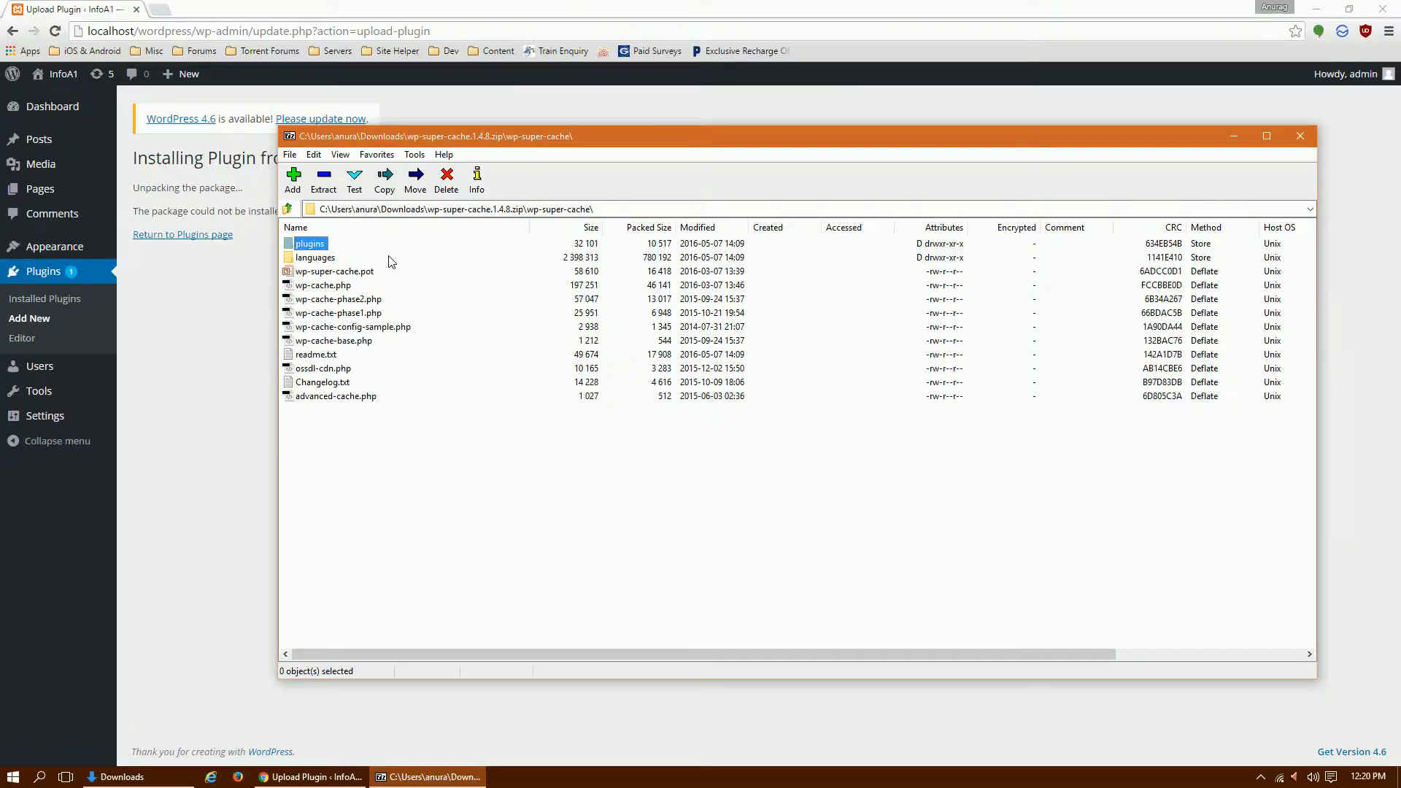
click(328, 260)
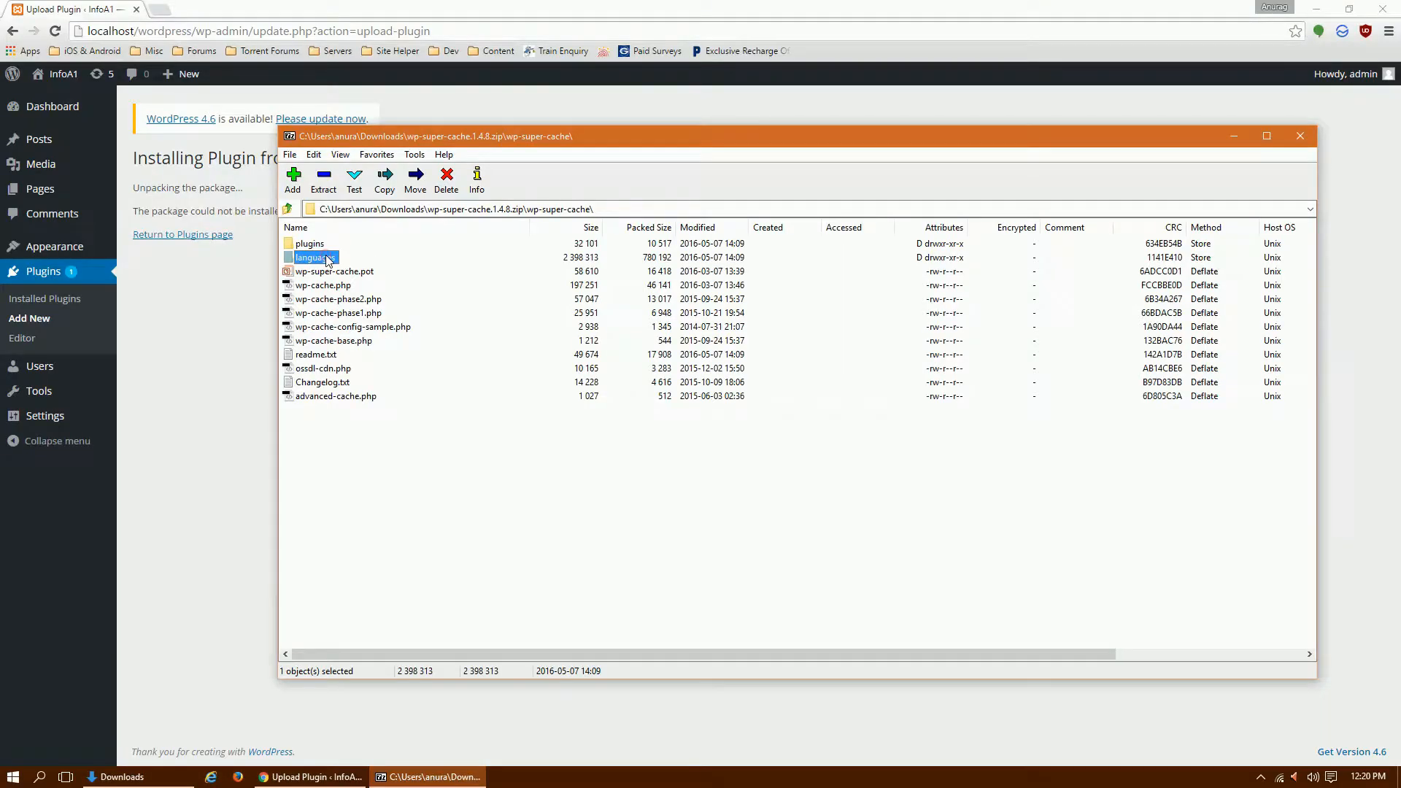
click(1309, 136)
Return to the wordpress.org plugins page in another new browser tab
click(160, 10)
text(w)
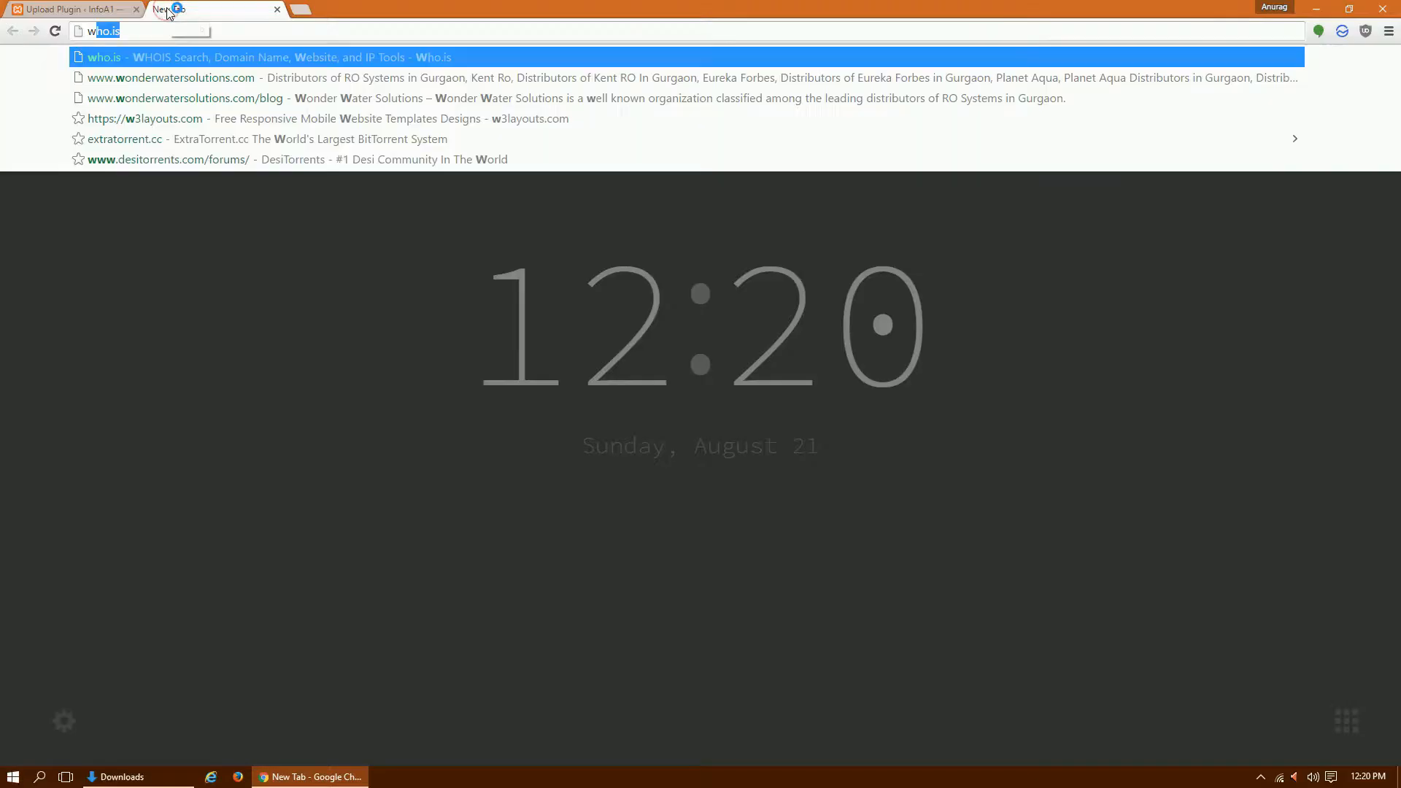
text(ord)
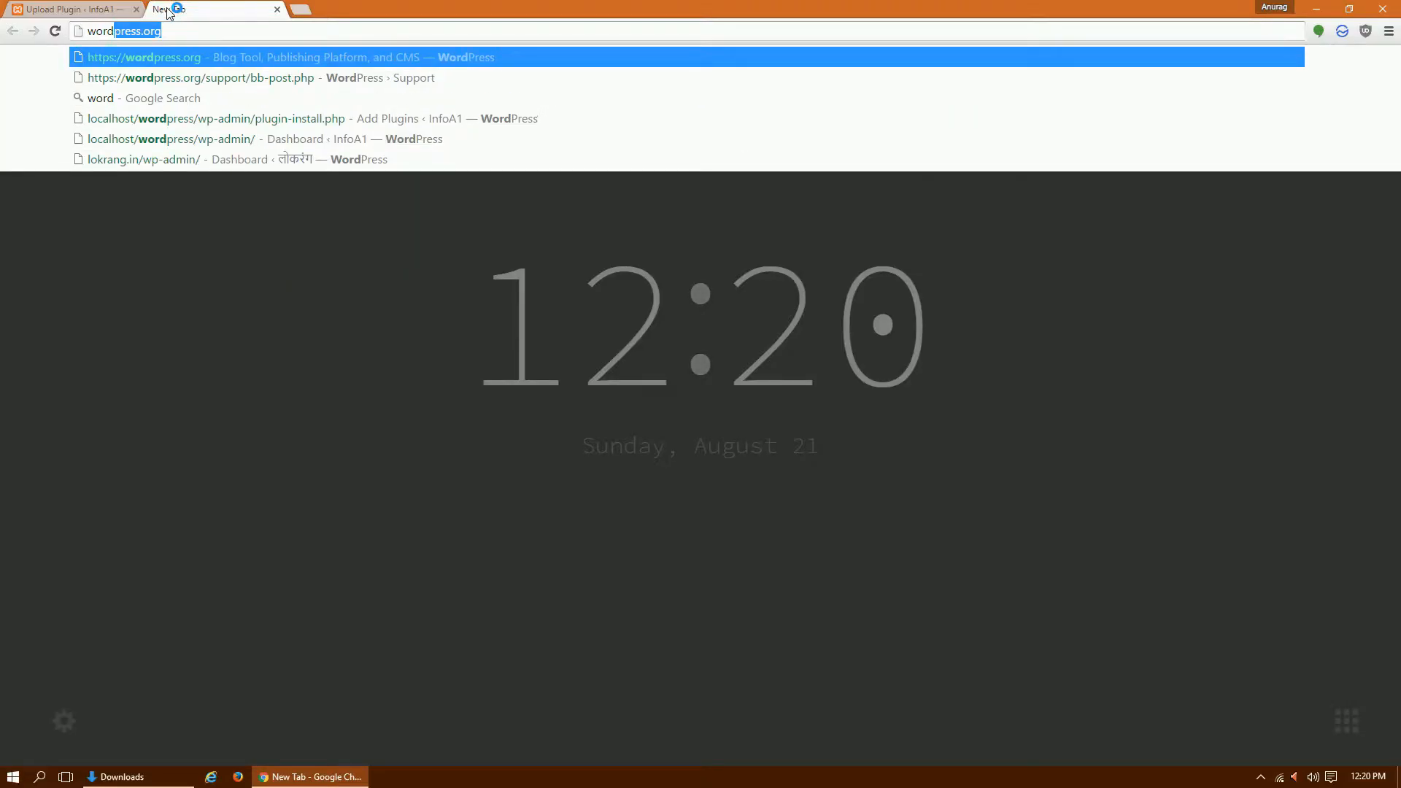
key(Return)
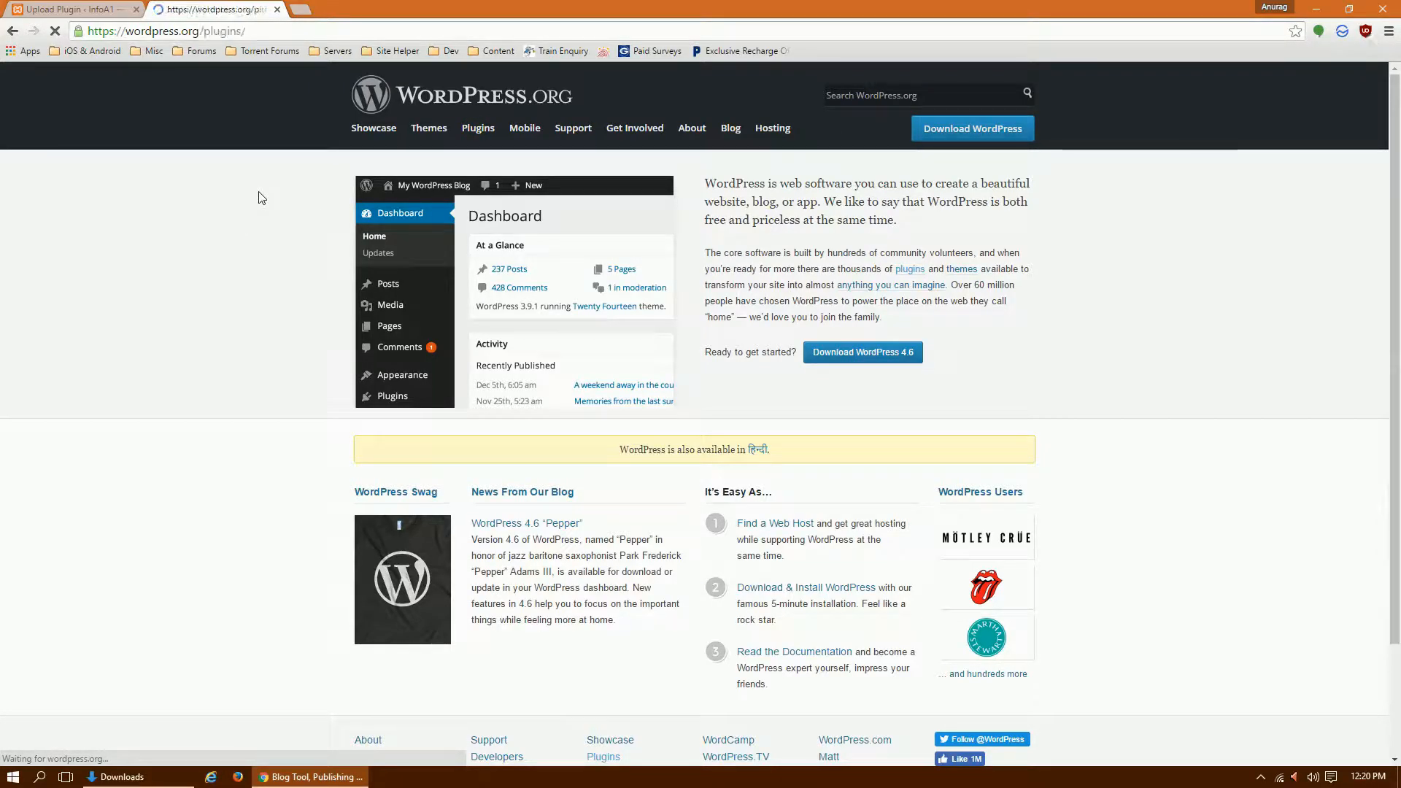
scroll(256, 201, down, 3)
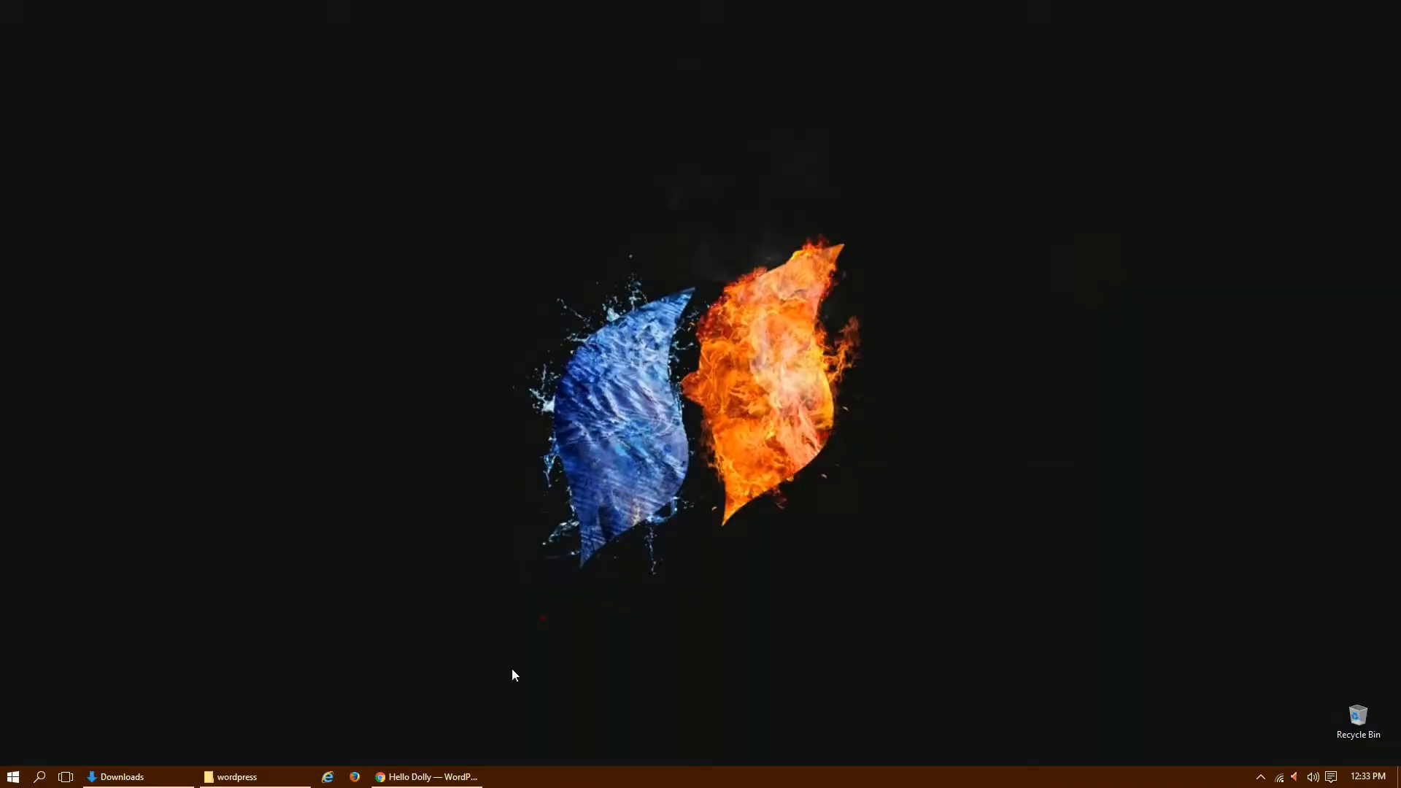
Bring Chrome back up and review the Hello Dolly plugin page alongside the site's Add Plugins page
click(426, 776)
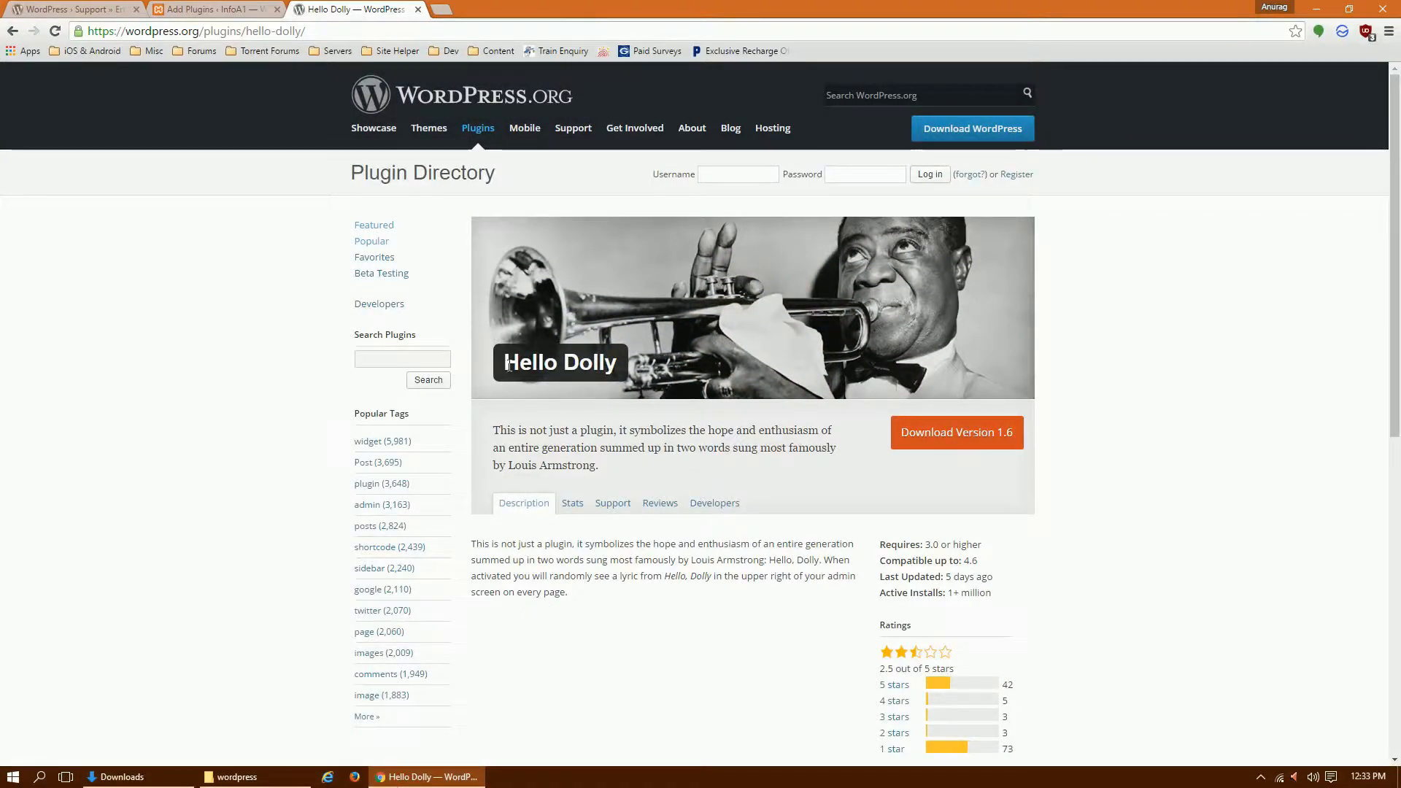
drag(502, 363, 617, 362)
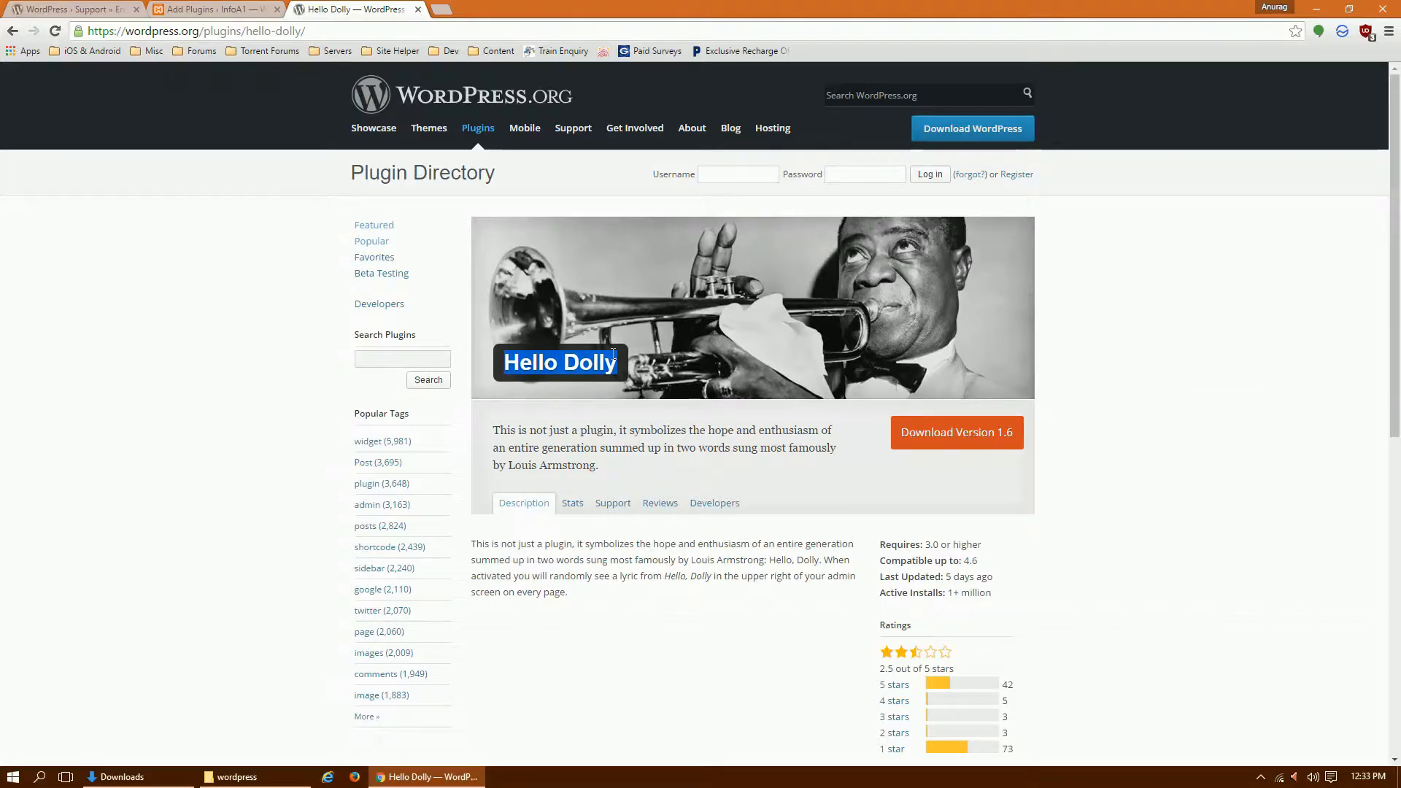
click(190, 9)
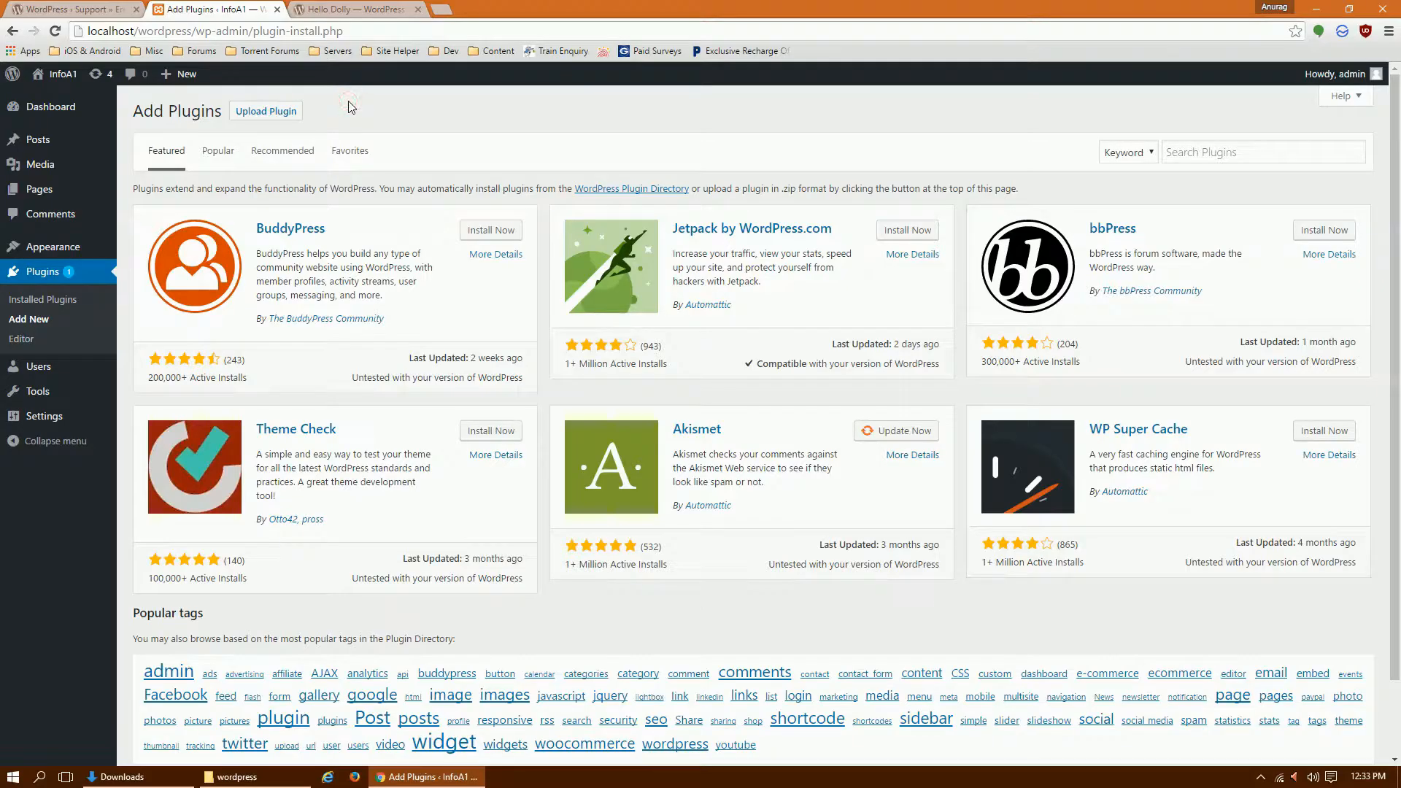
click(356, 9)
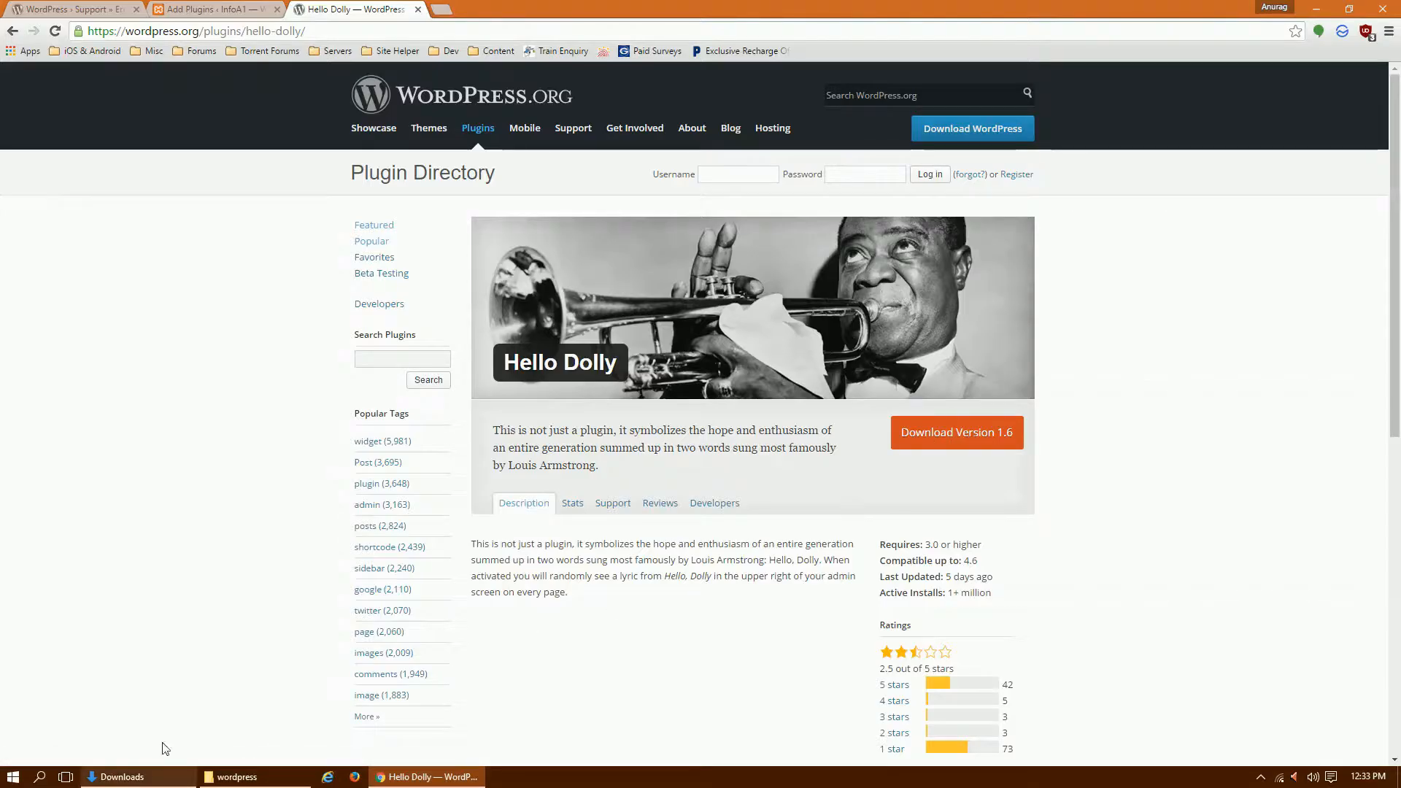
Install a plugin on the local site by uploading hello-dolly.1.6.zip from the Downloads folder
click(189, 11)
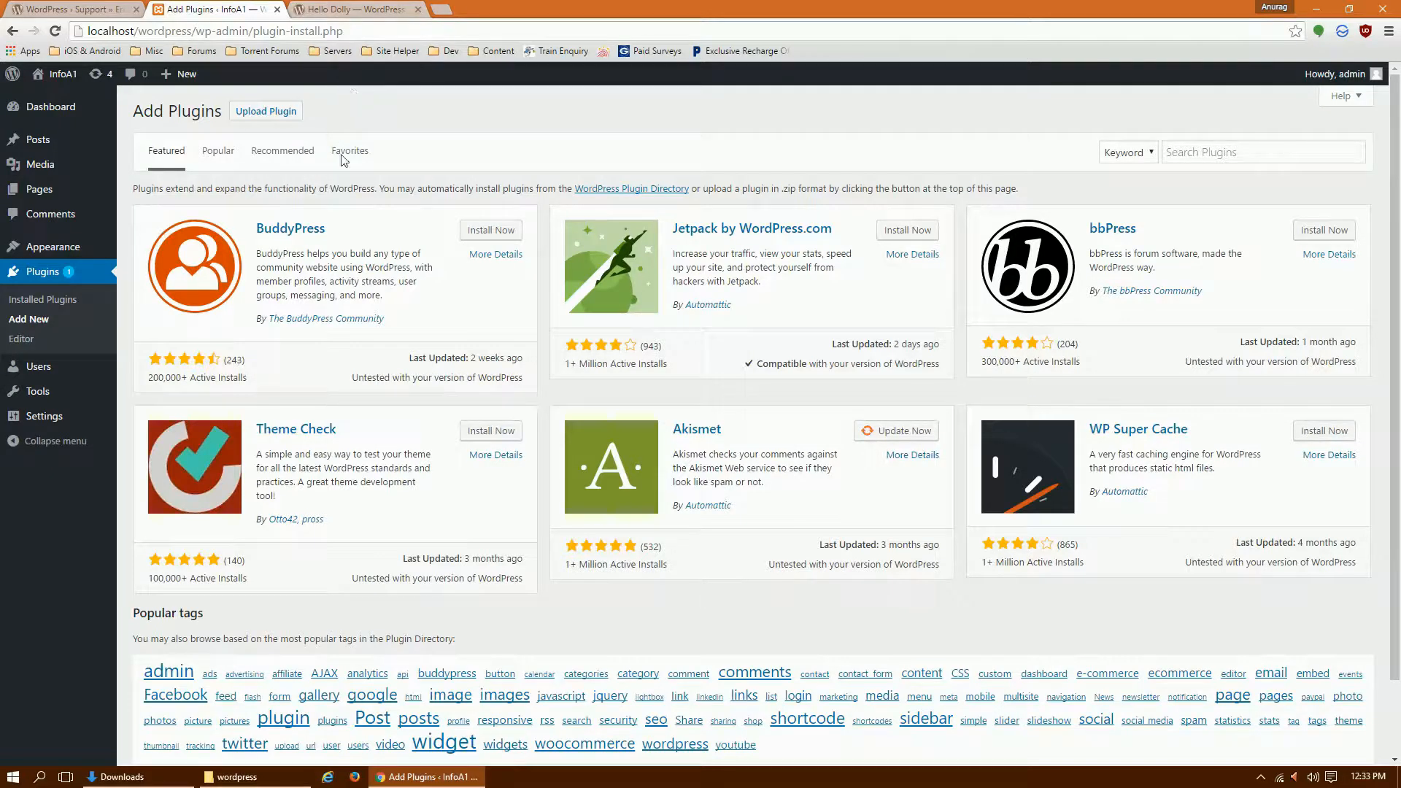
click(289, 111)
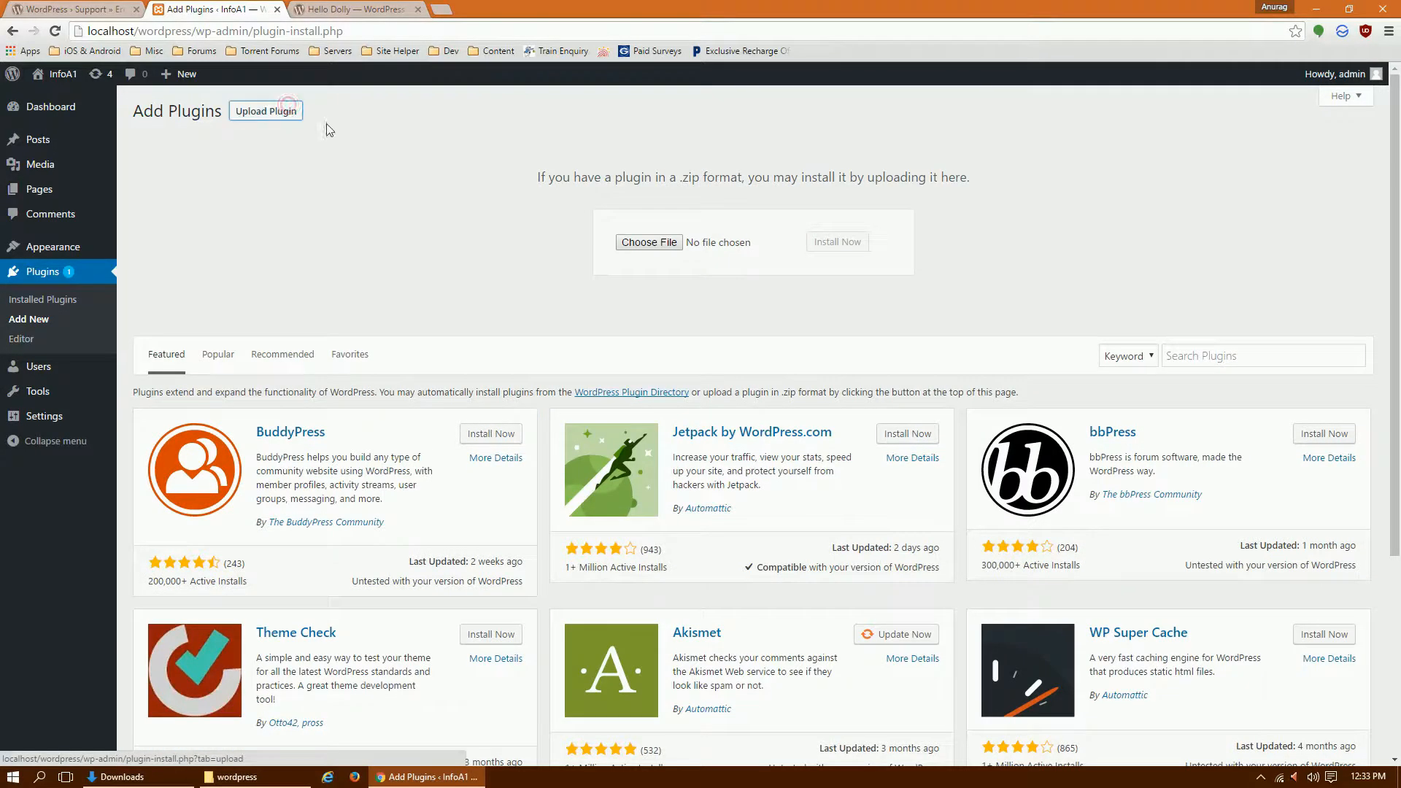
click(632, 243)
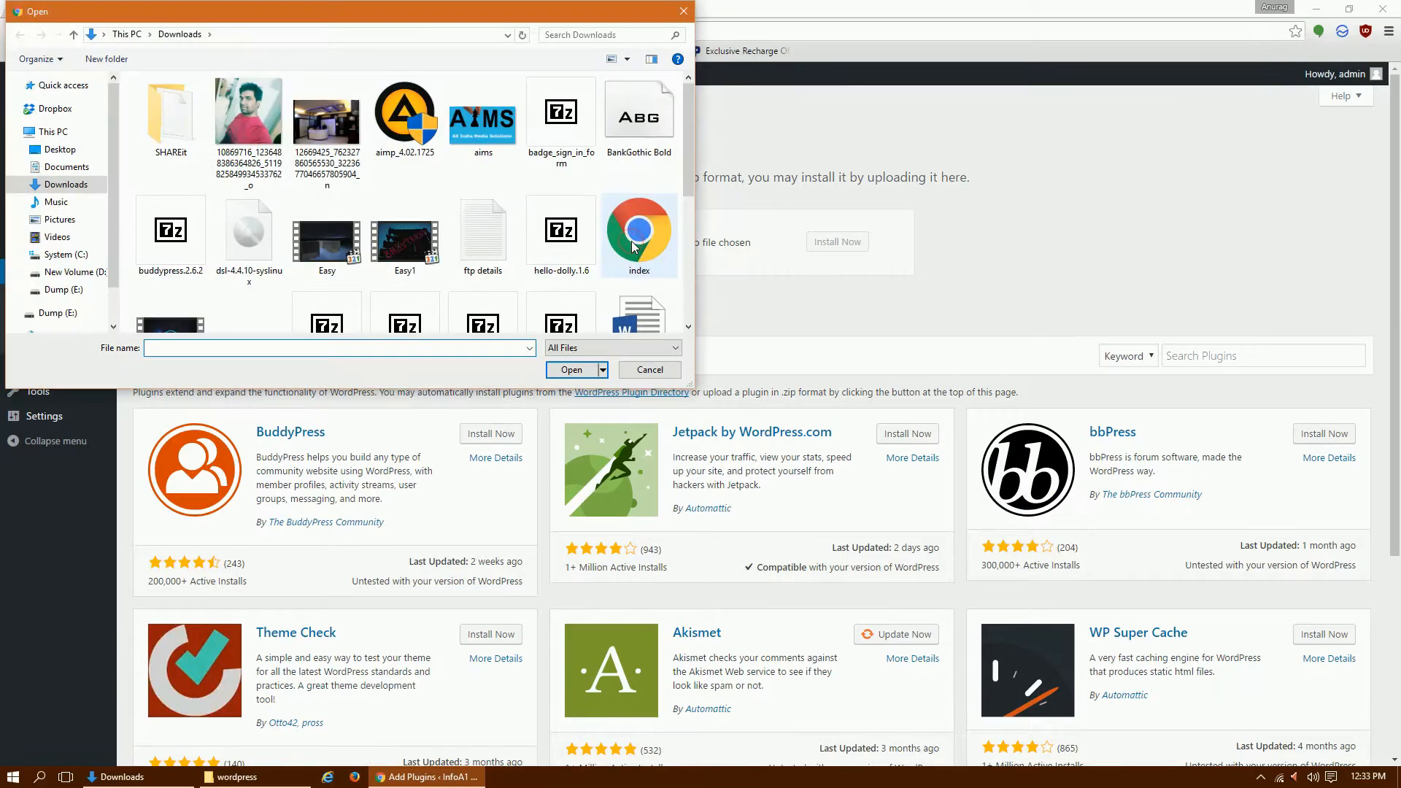
click(555, 250)
double_click(554, 253)
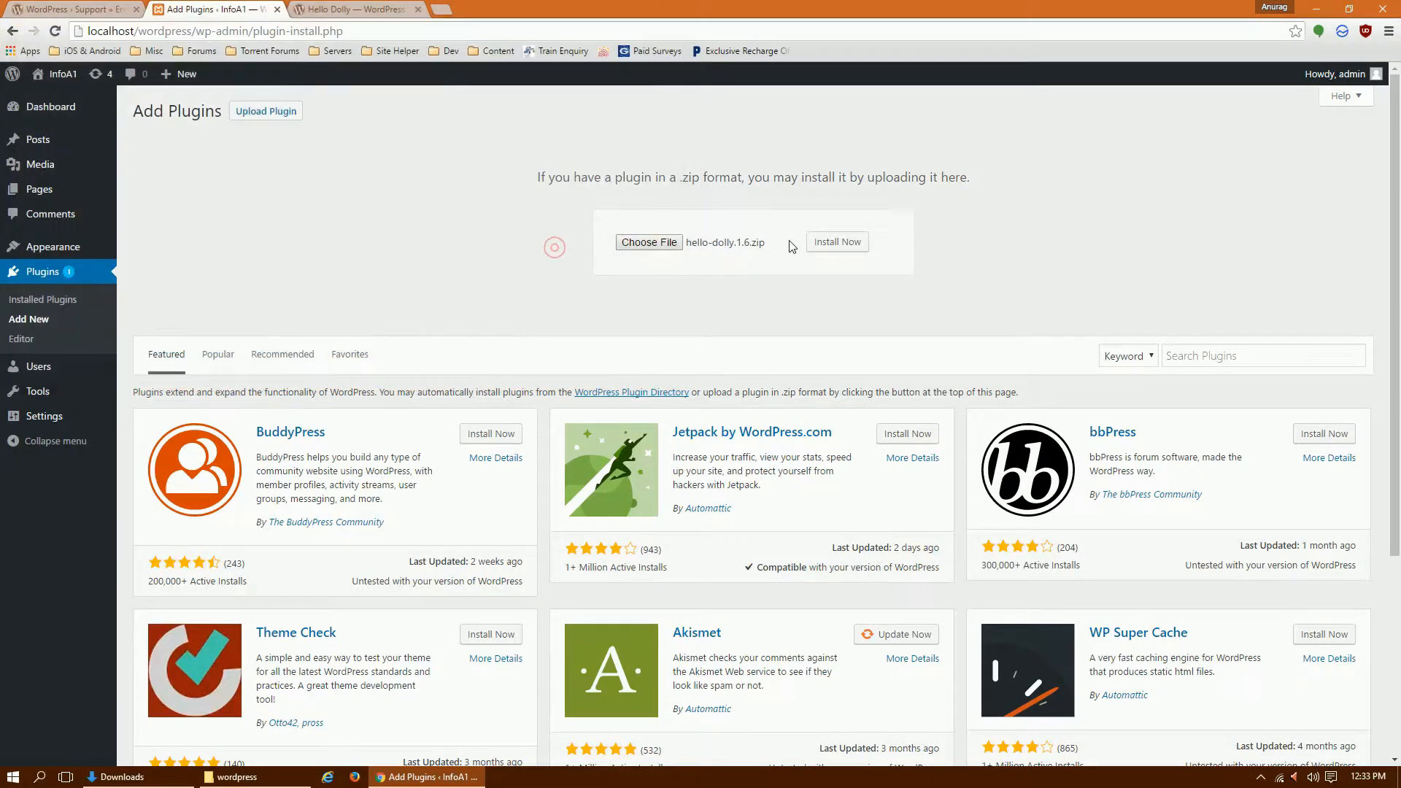
click(834, 241)
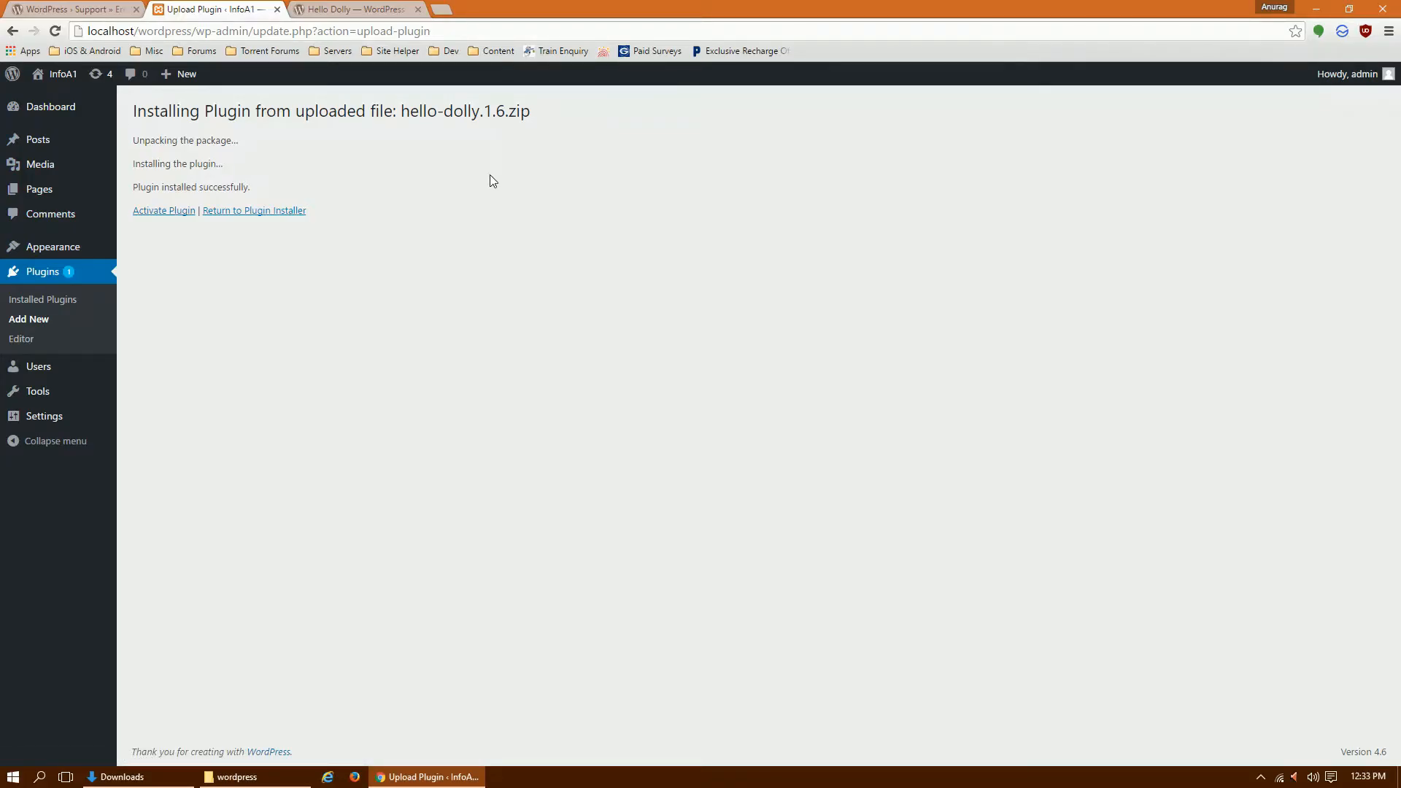
Activate the Hello Dolly plugin, check it in the list of installed plugins, and close the Hello Dolly directory page
click(165, 212)
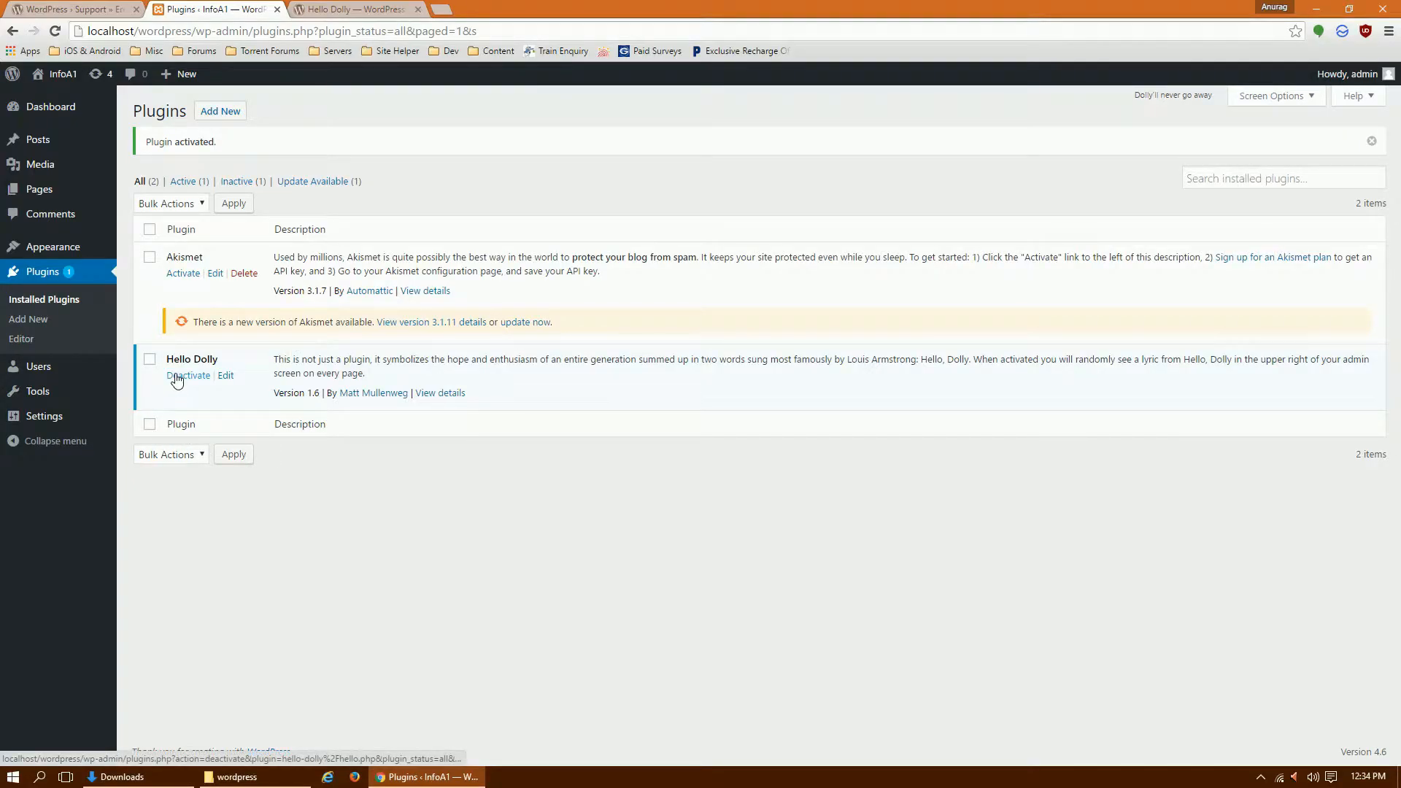
click(58, 301)
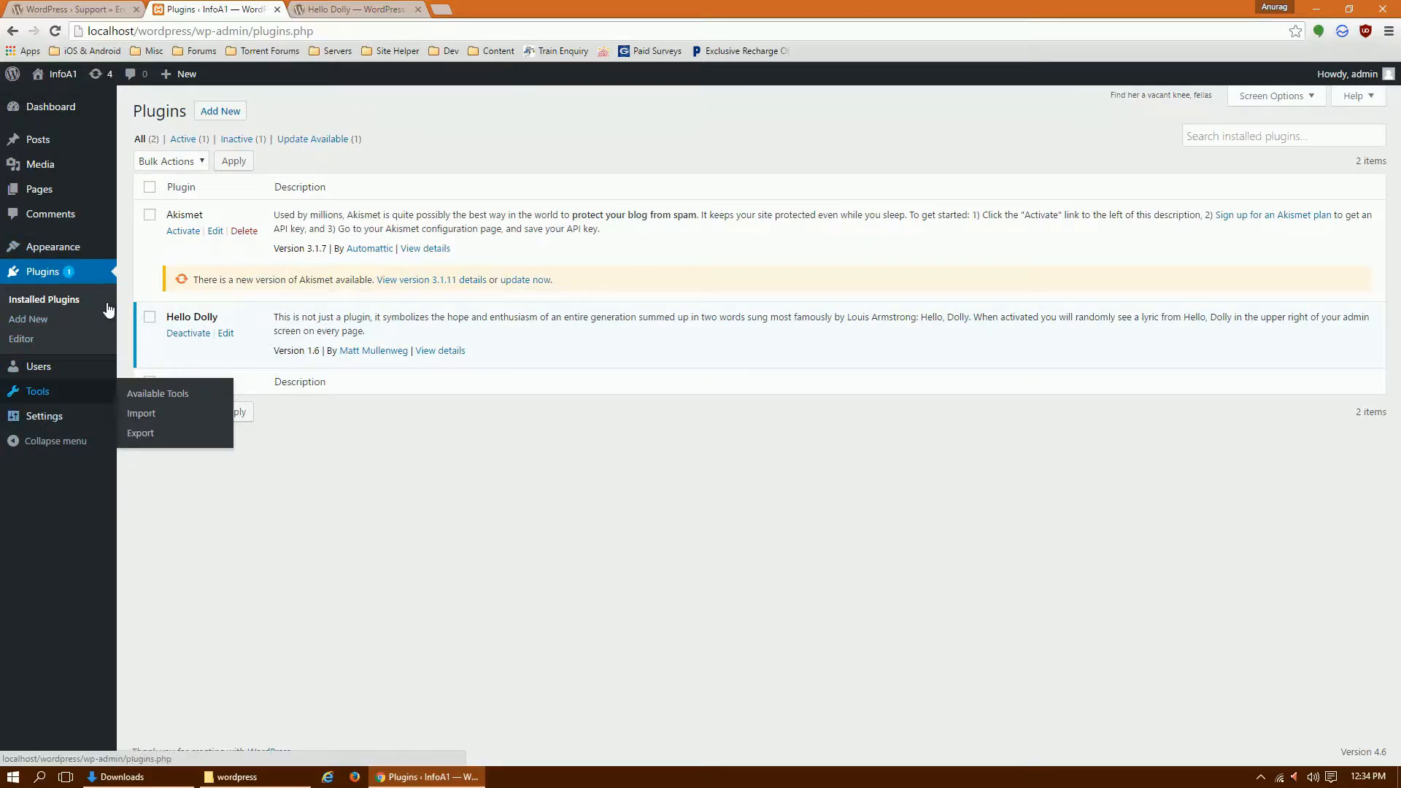
mouse_move(90, 151)
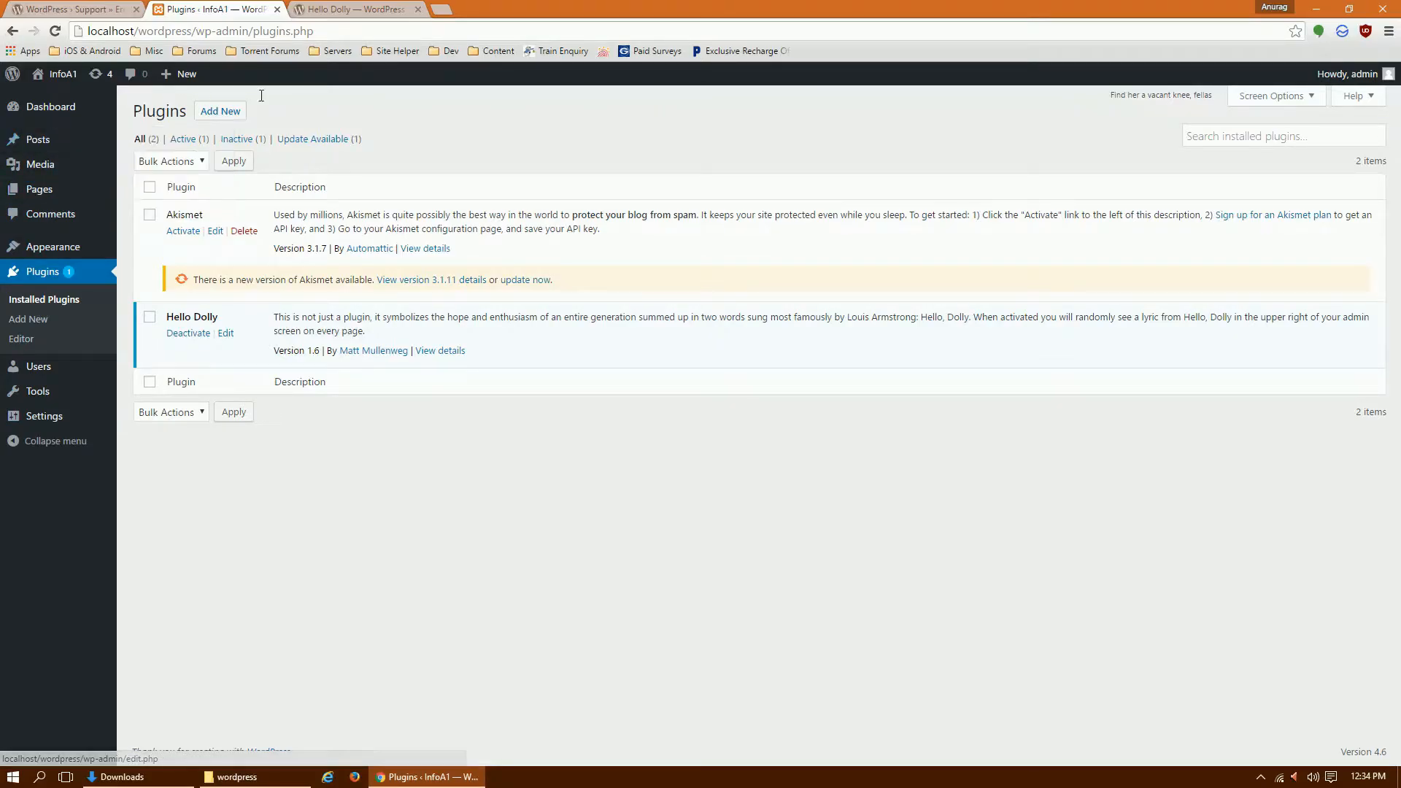
click(418, 10)
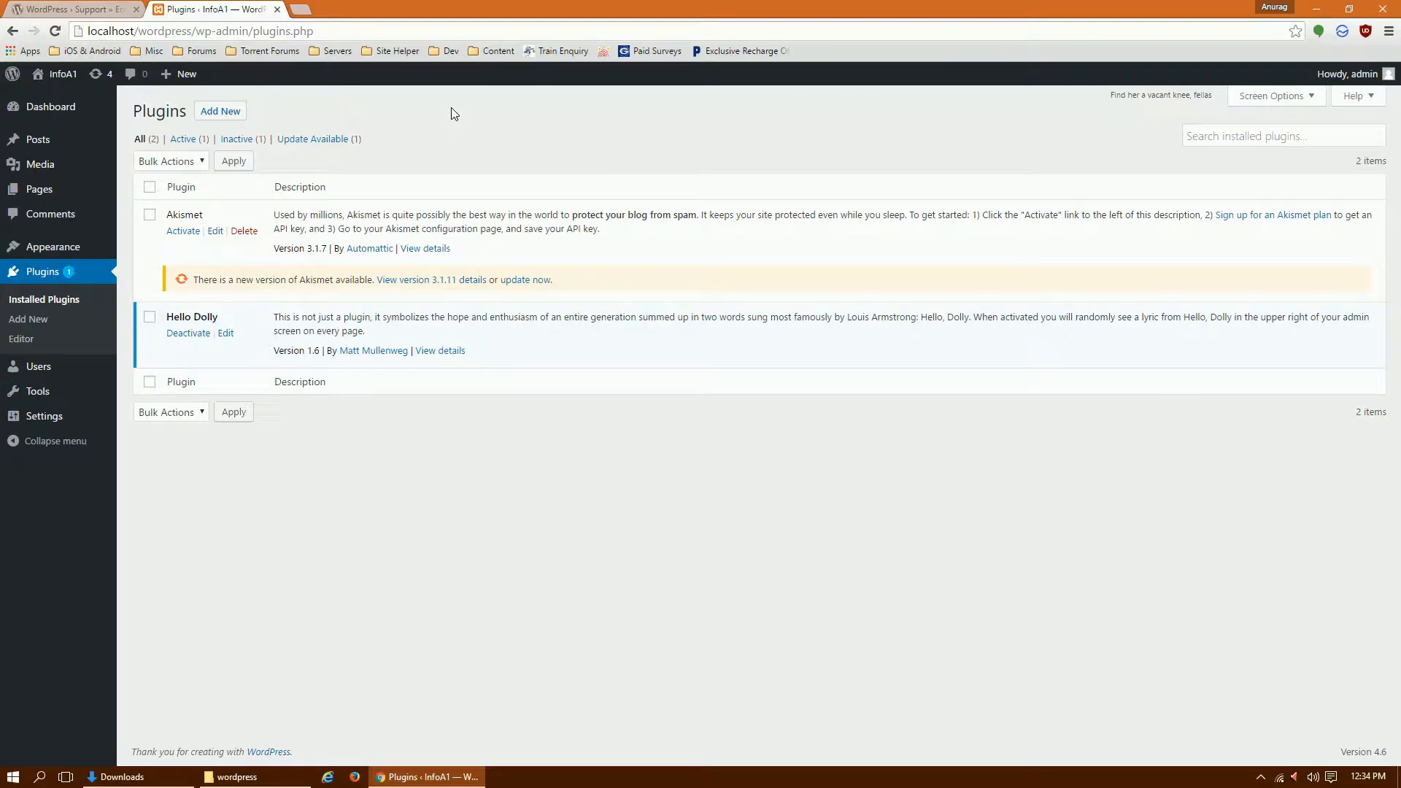
Open the zip upload form for adding a new plugin, leaving the file selection empty
click(235, 111)
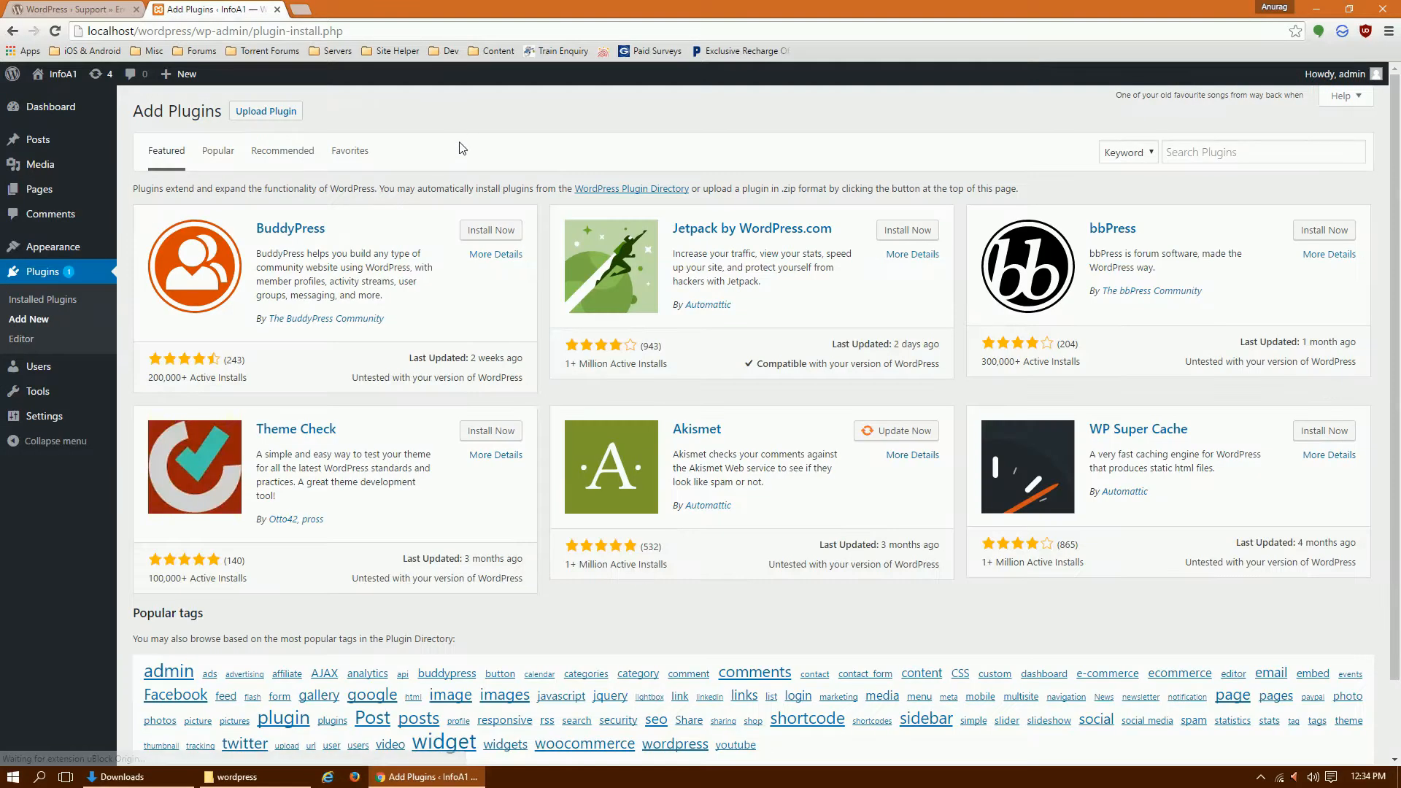
click(265, 111)
click(645, 242)
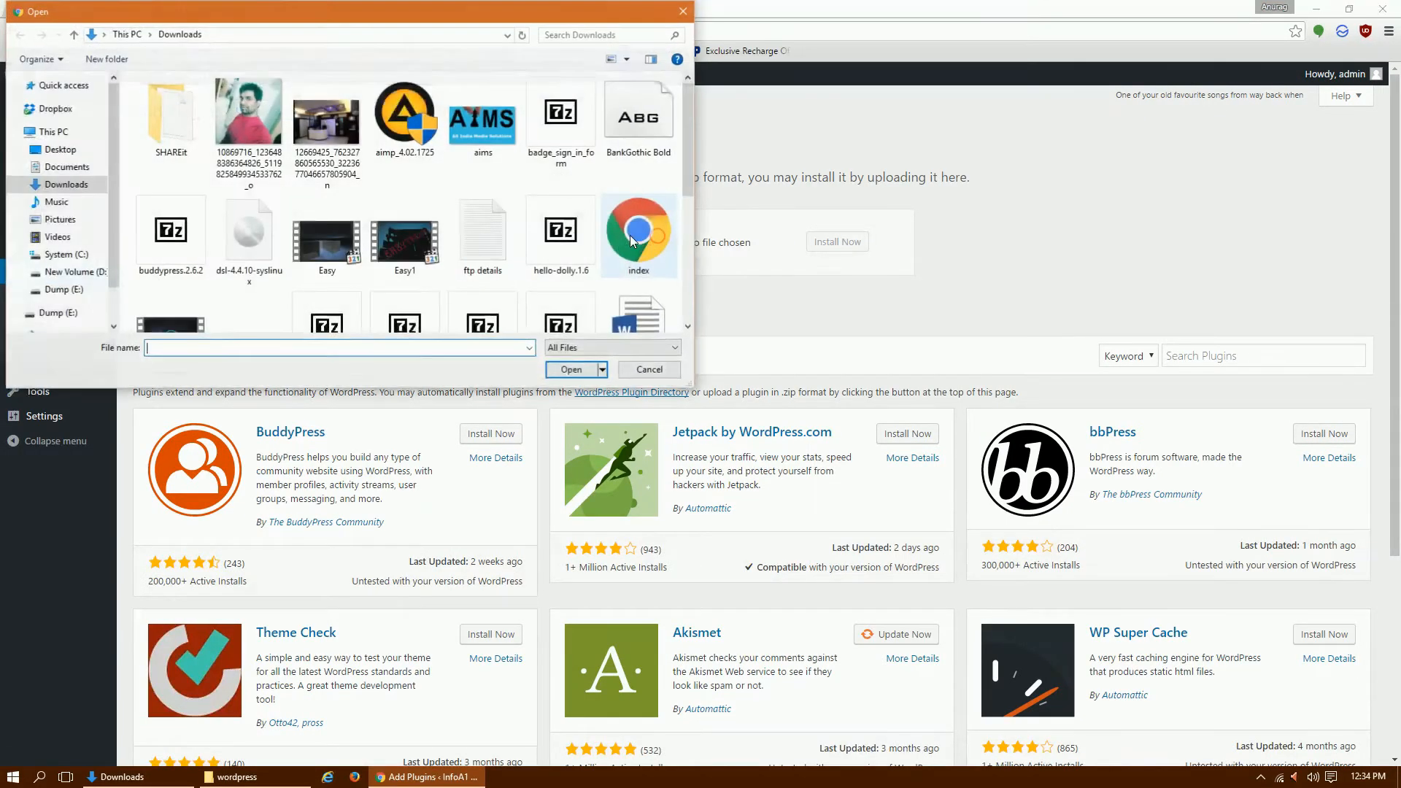
click(635, 369)
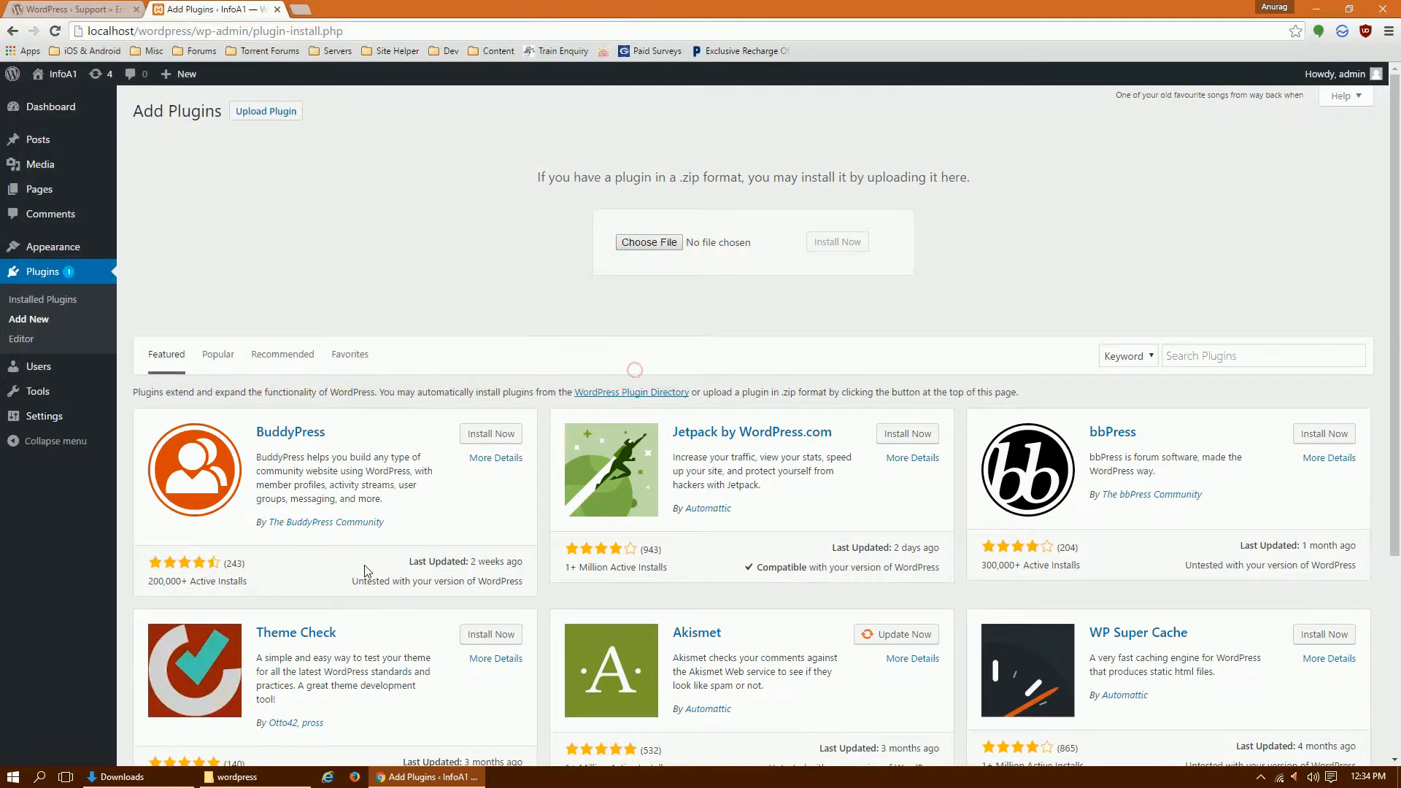
Open the .htaccess file from the wordpress folder, copy its four php_value lines, delete them from the file, and save it
click(232, 775)
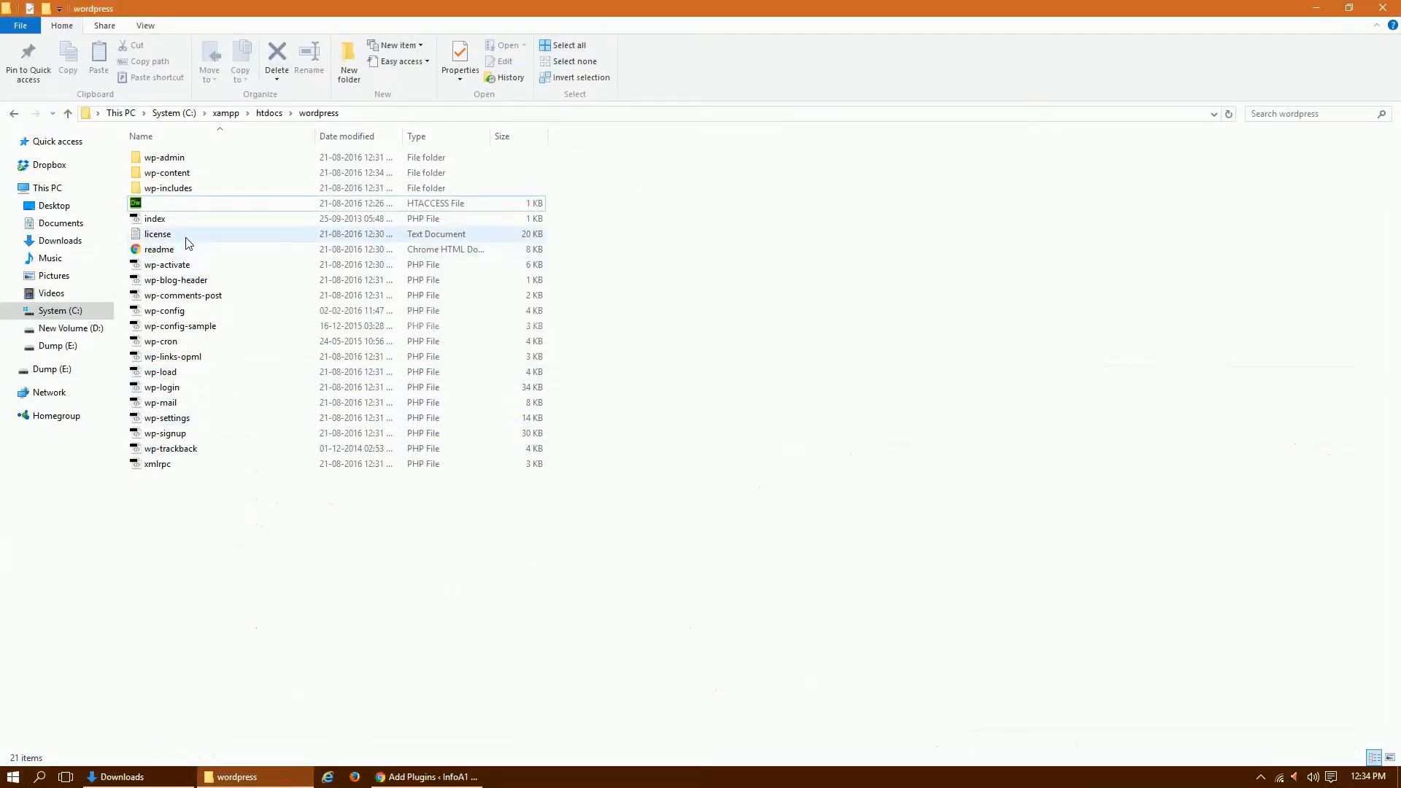
double_click(187, 203)
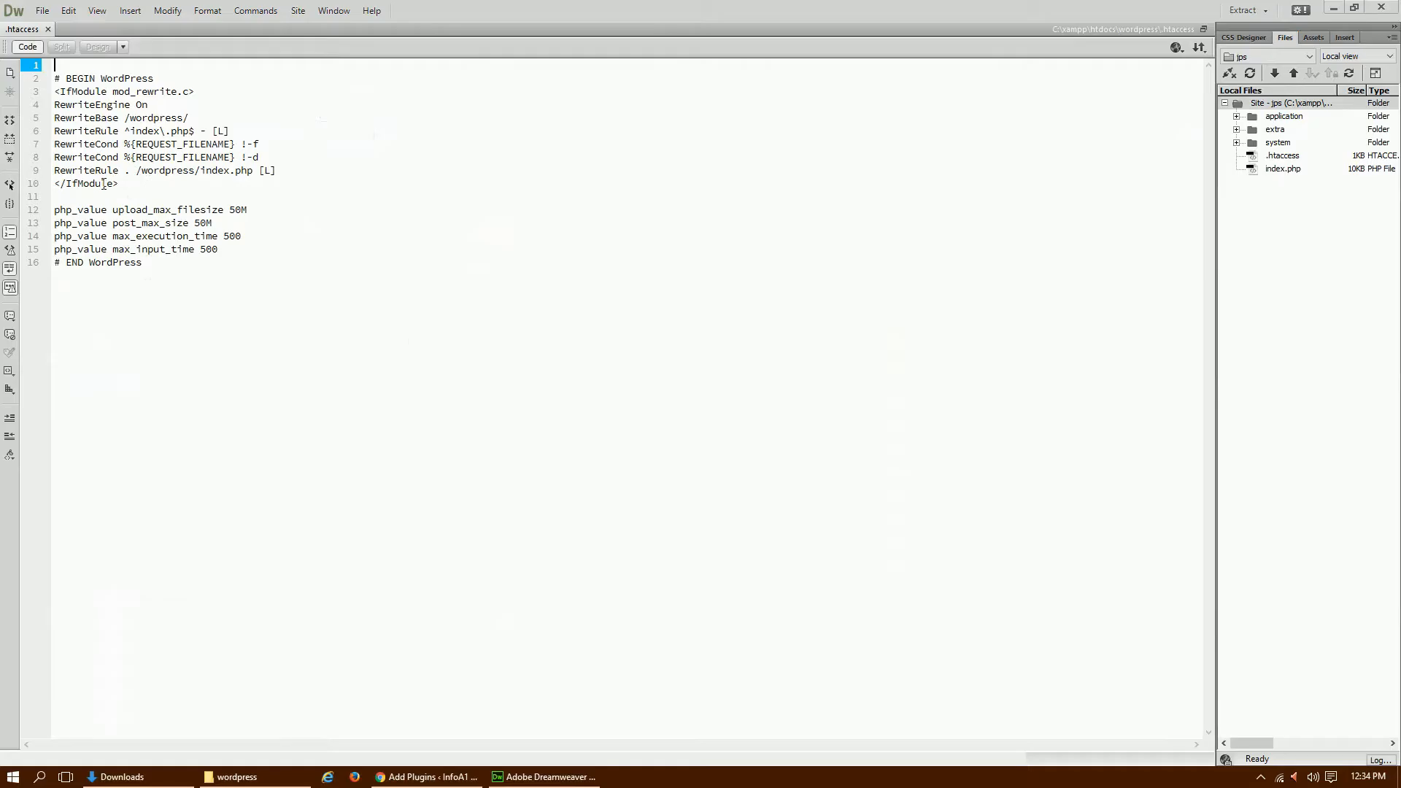
drag(219, 249, 48, 209)
key(ctrl+c)
key(Delete)
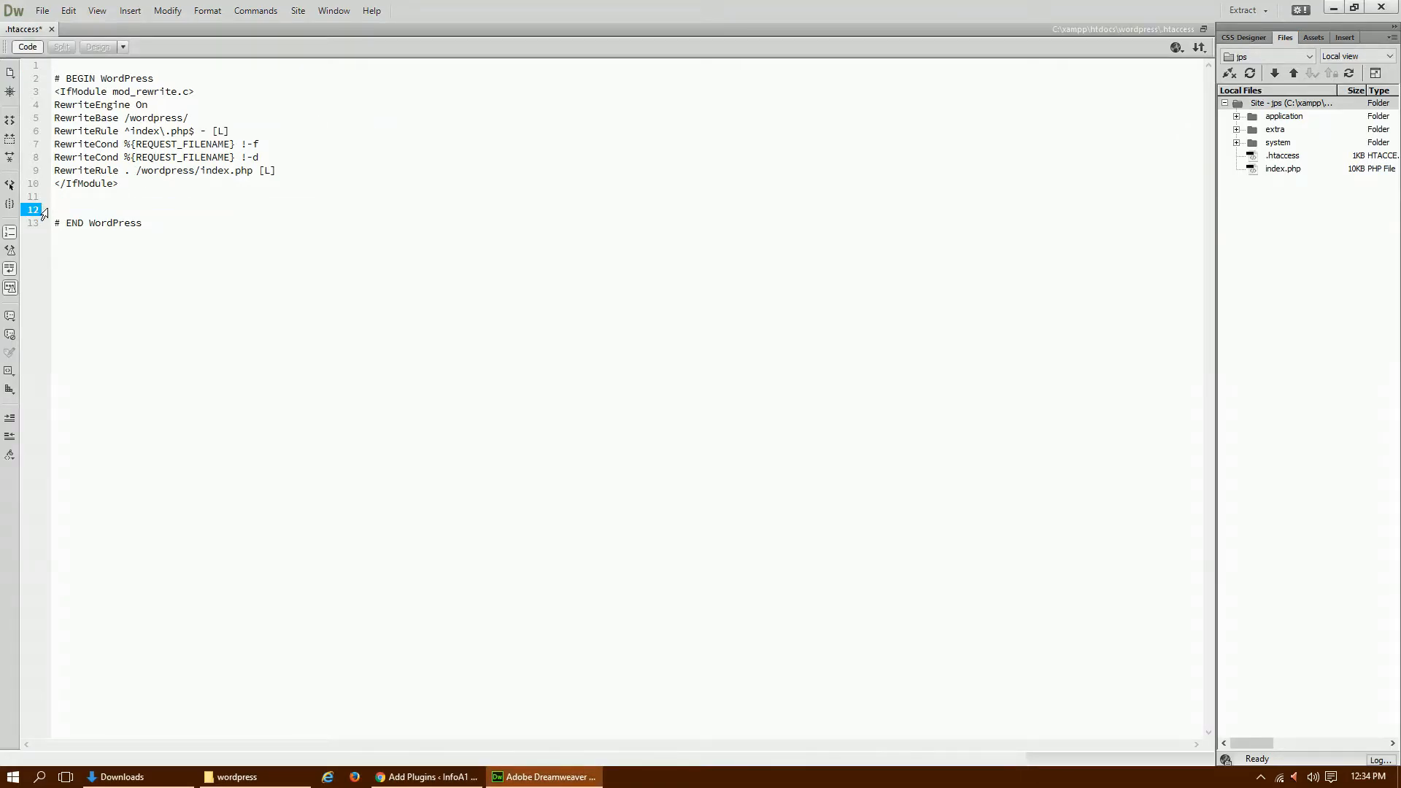
key(ctrl+s)
Switch back to Chrome and try to install buddypress.2.6.2.zip from the Downloads folder
click(453, 784)
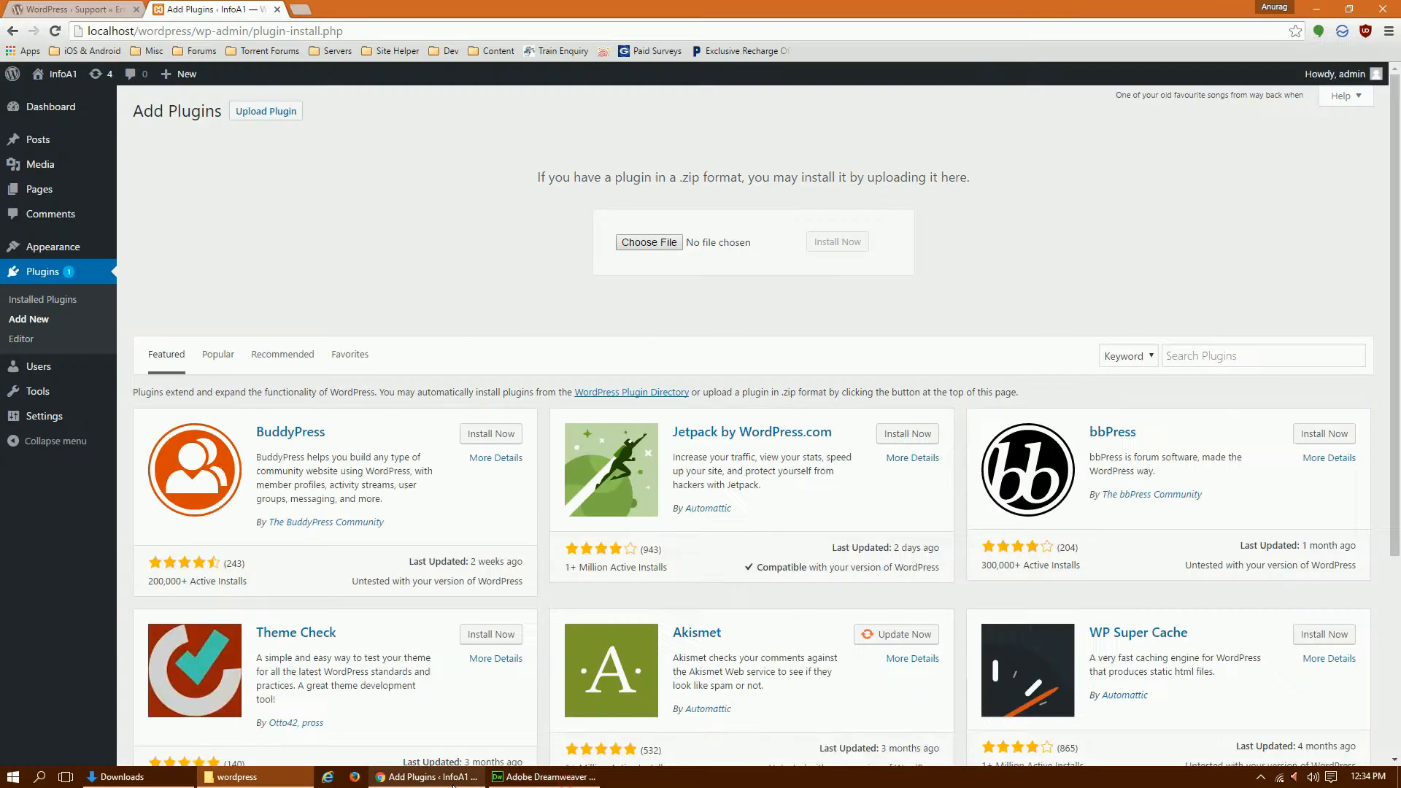
click(629, 244)
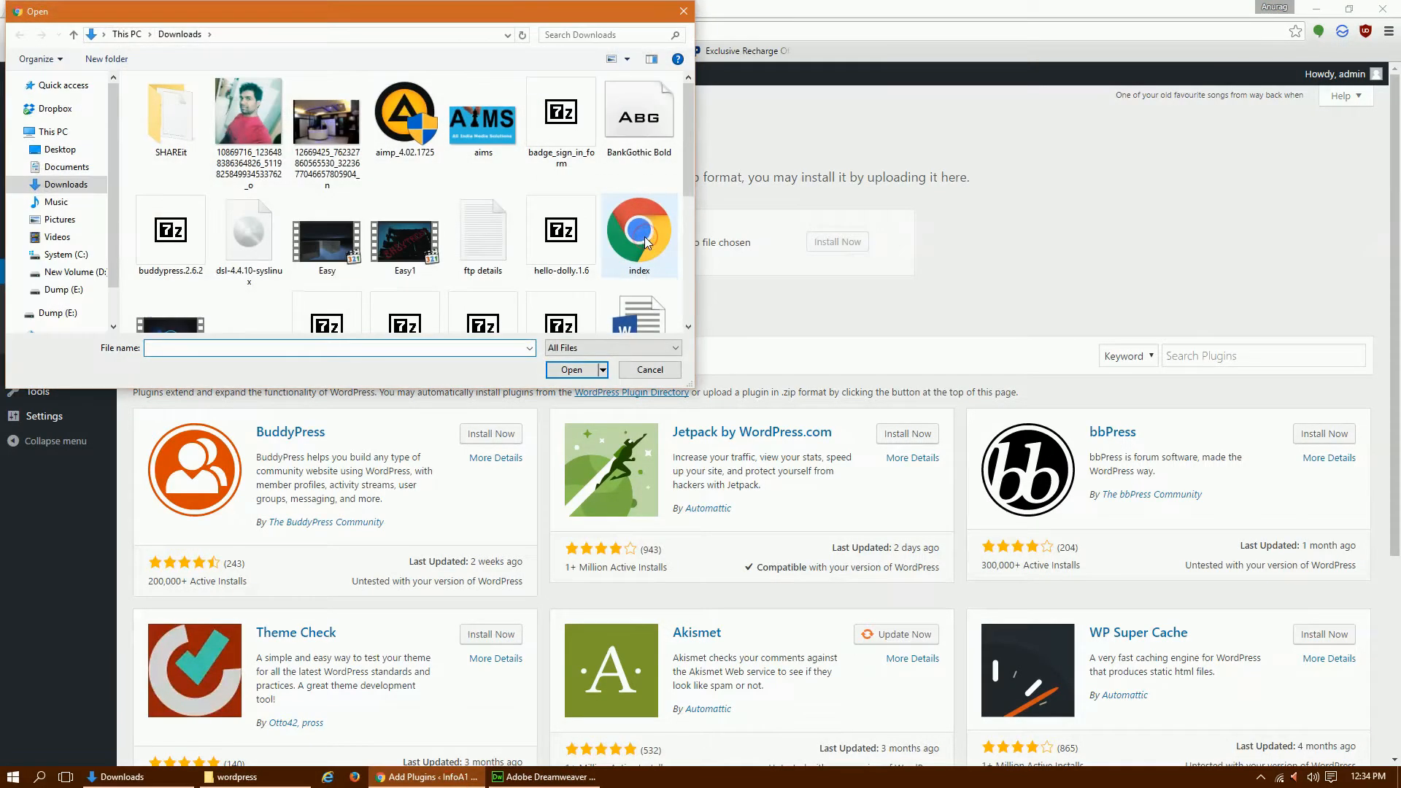
double_click(170, 232)
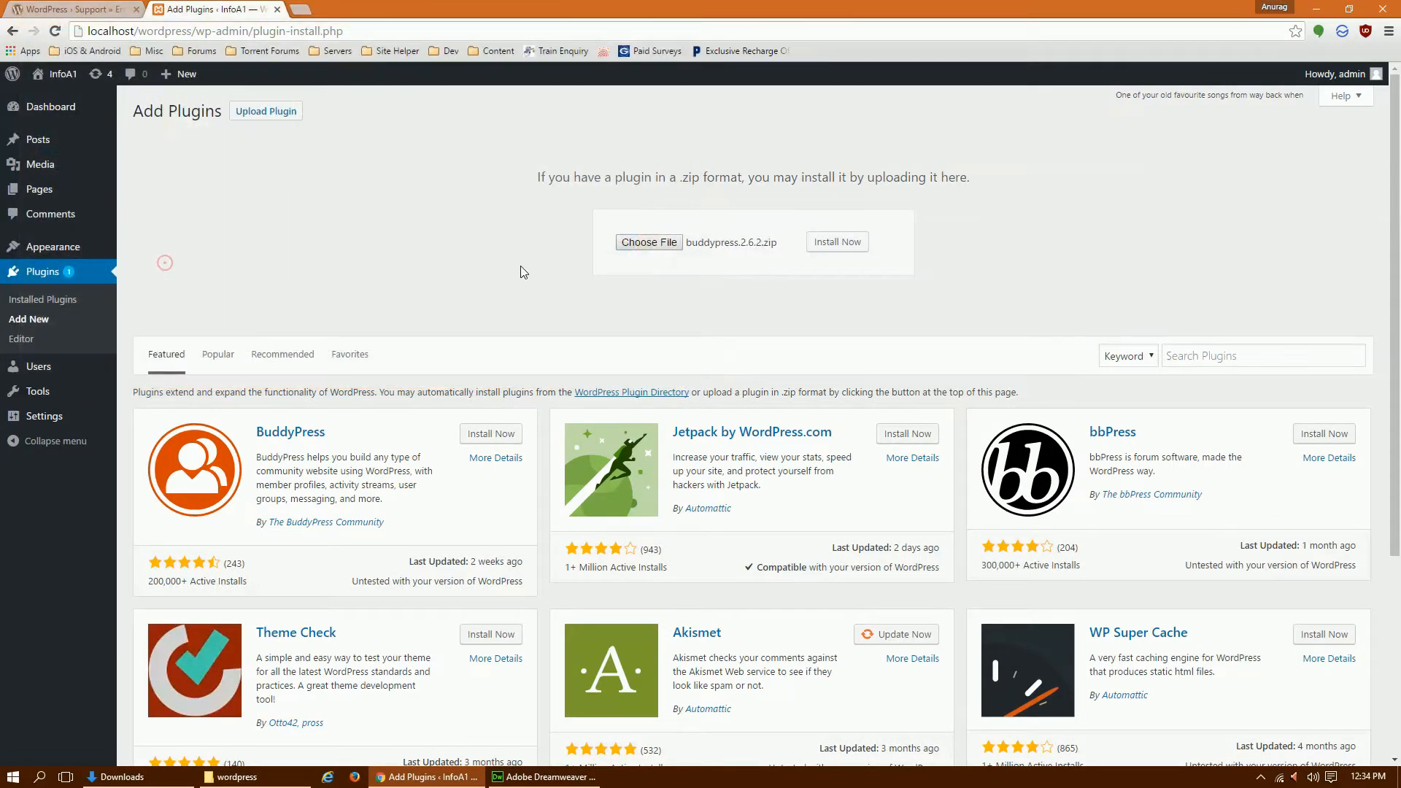
click(836, 243)
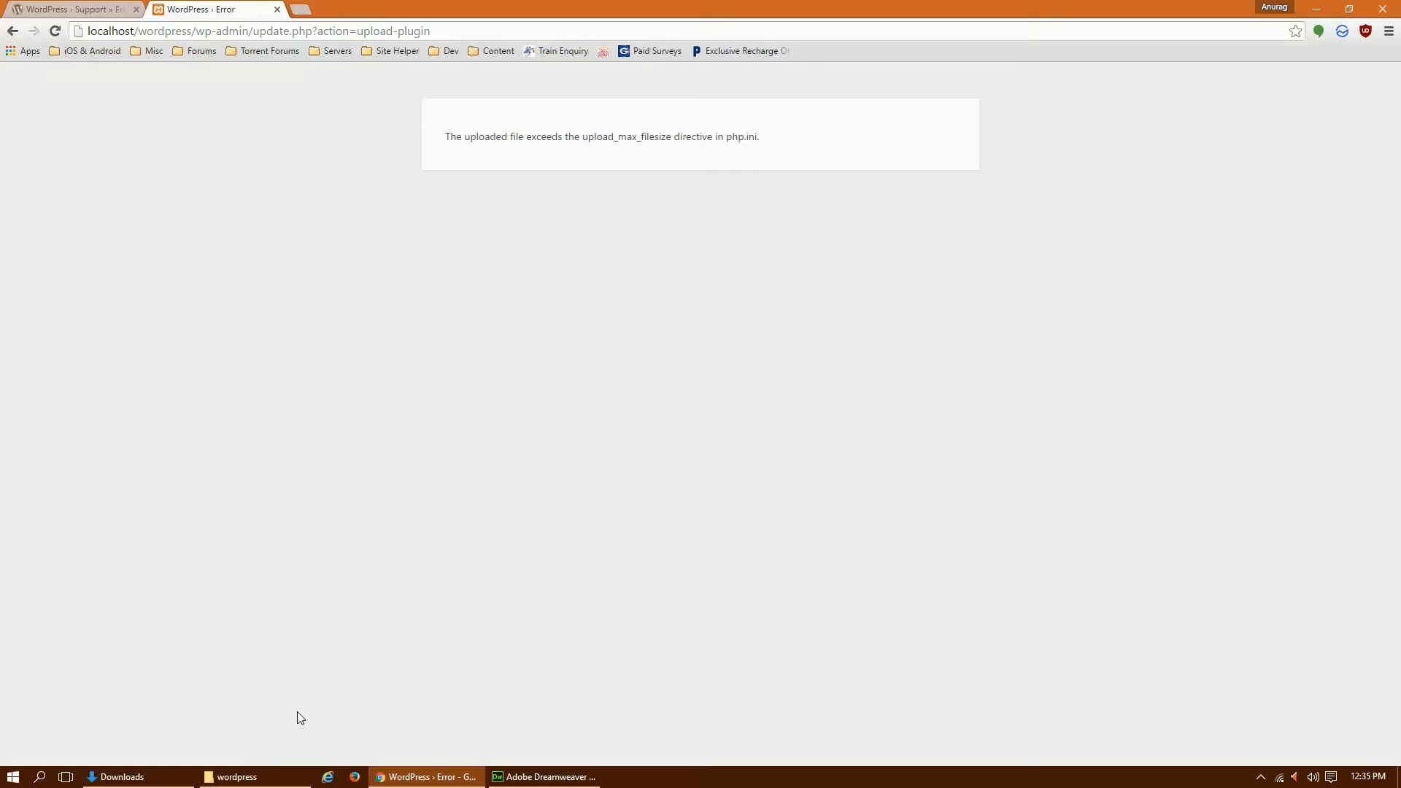
Restore upload_max_filesize 50M, post_max_size 50M, max_execution_time 500 and max_input_time 500 as php_value lines before # END WordPress in .htaccess, and save
click(234, 776)
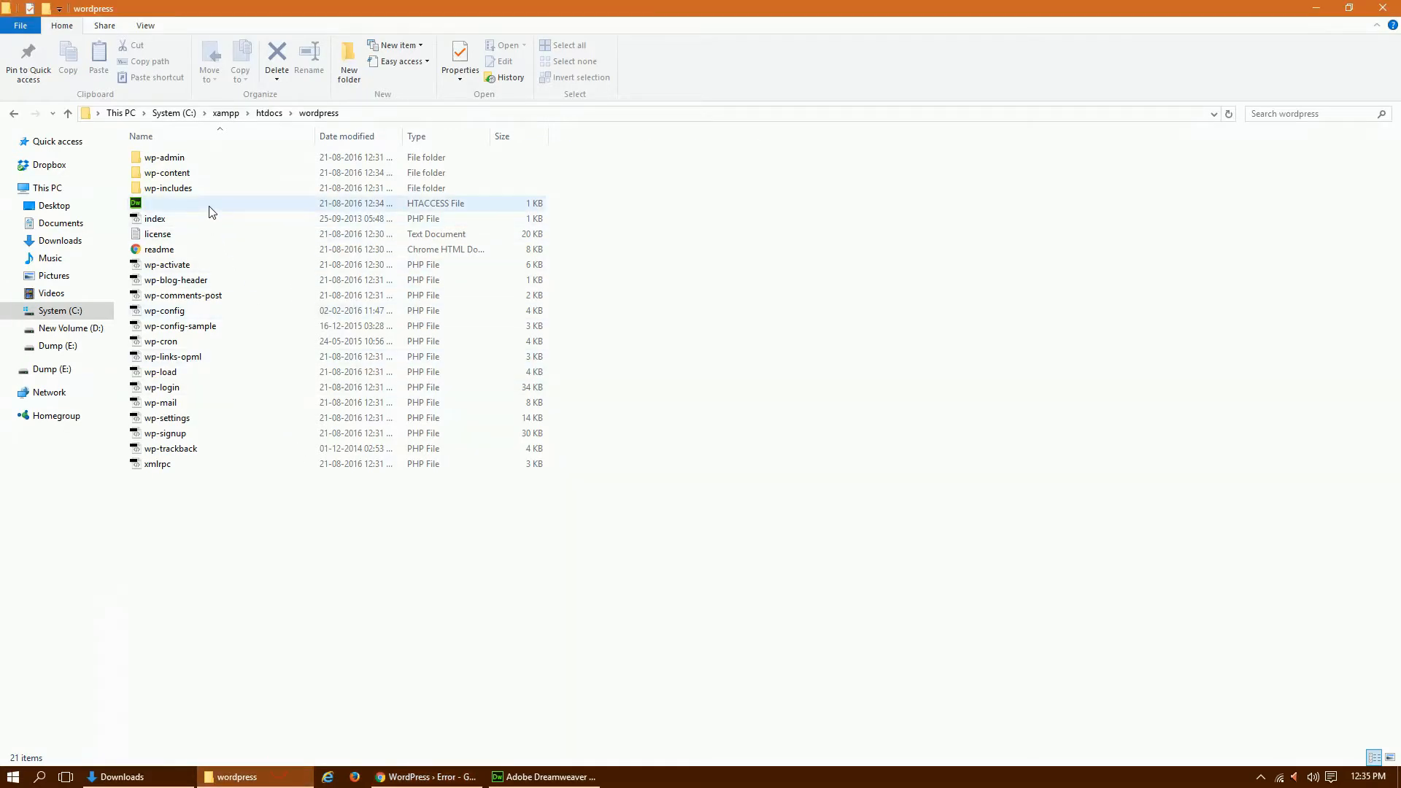
click(209, 205)
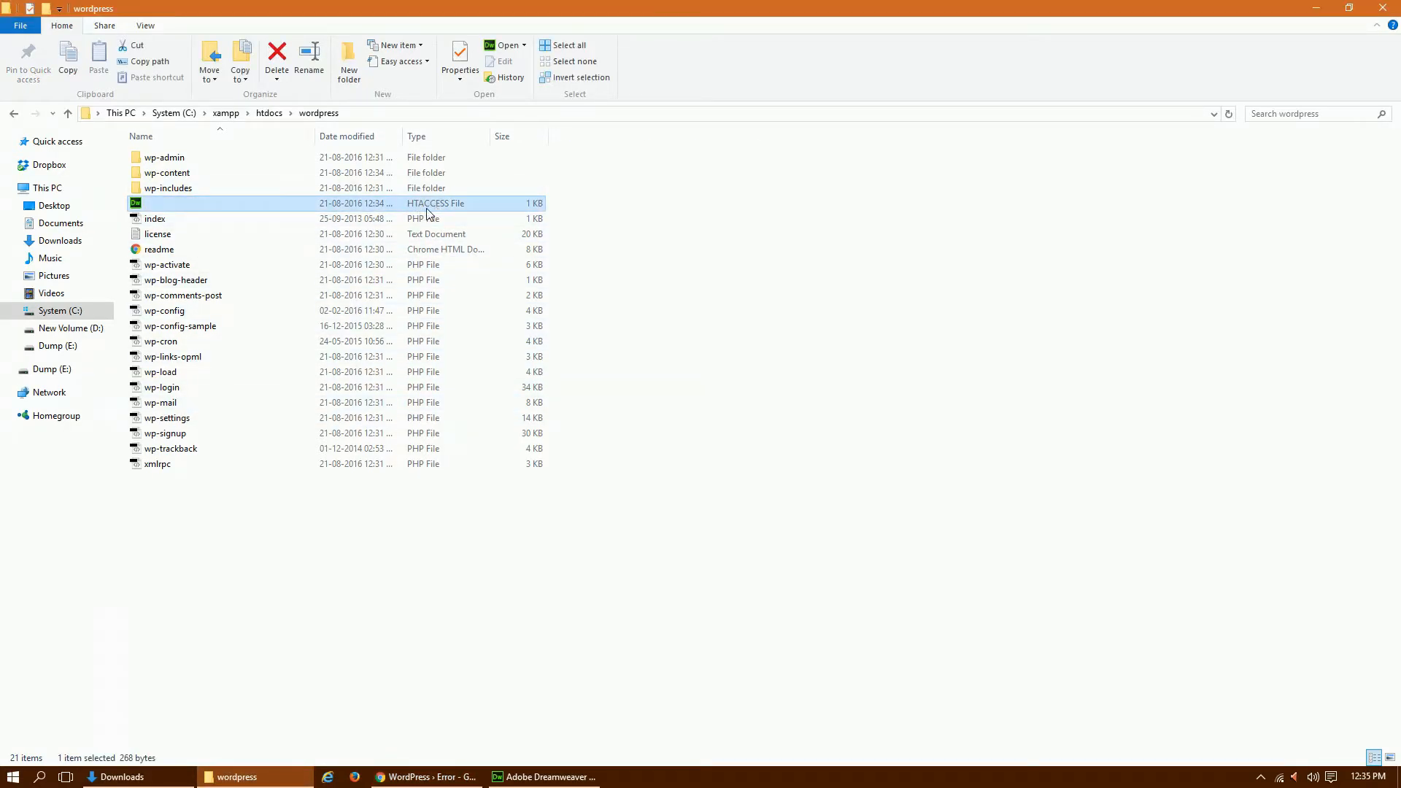
click(234, 777)
click(543, 776)
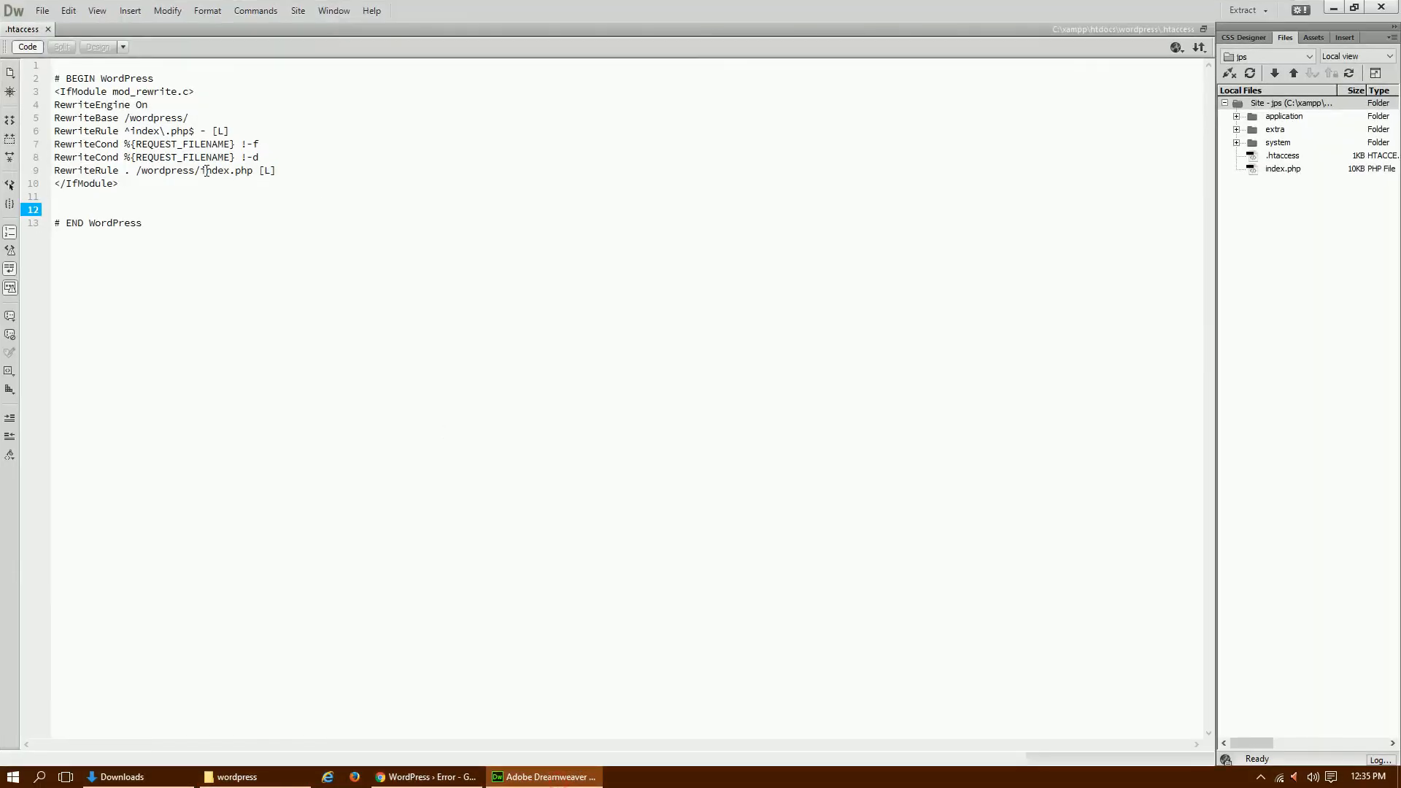
key(ctrl+v)
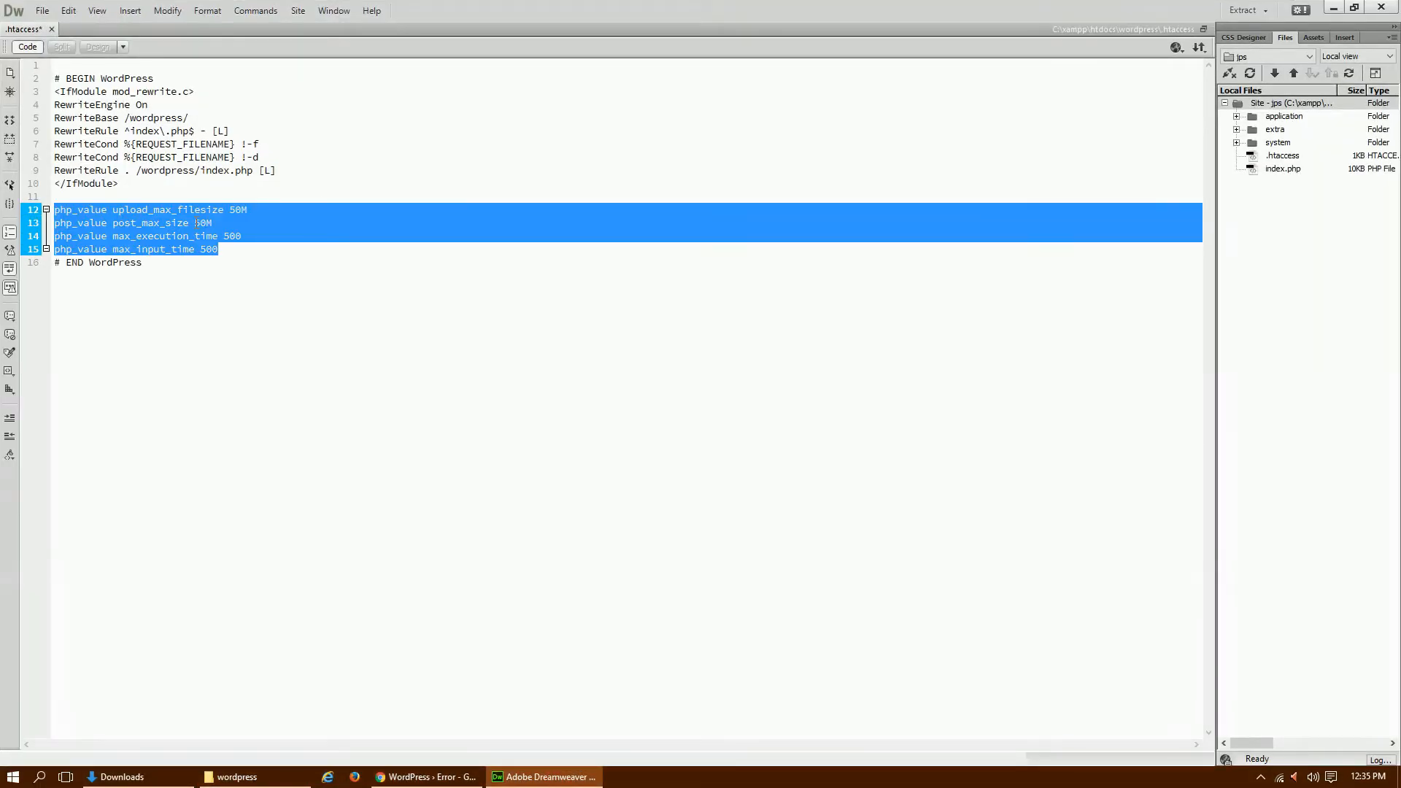
click(121, 213)
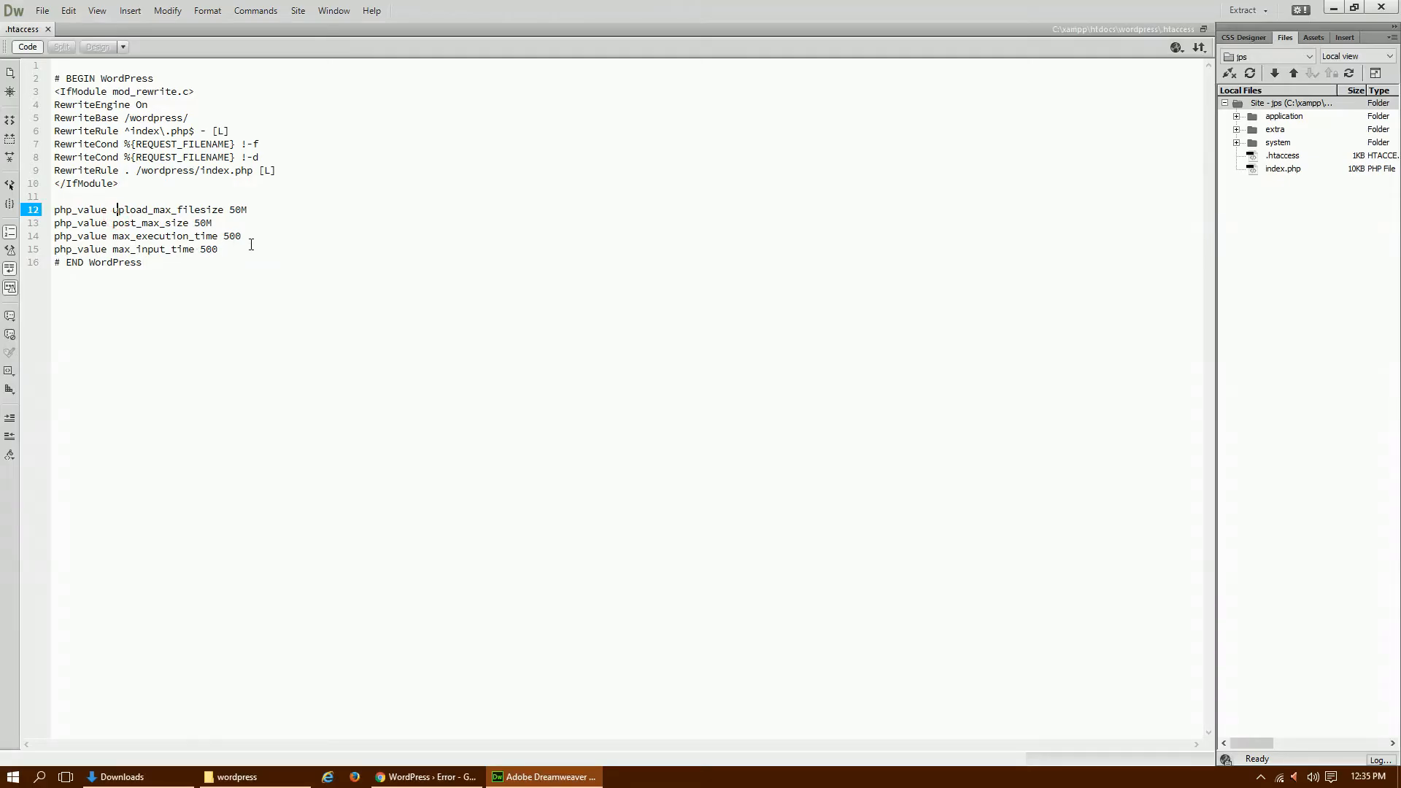
Examine the rewrite block and the four php_value lines in .htaccess, and close Dreamweaver
drag(230, 253, 59, 209)
drag(53, 78, 159, 184)
click(161, 185)
mouse_move(58, 211)
mouse_down()
mouse_move(234, 244)
mouse_move(57, 195)
mouse_move(58, 211)
mouse_up()
click(225, 248)
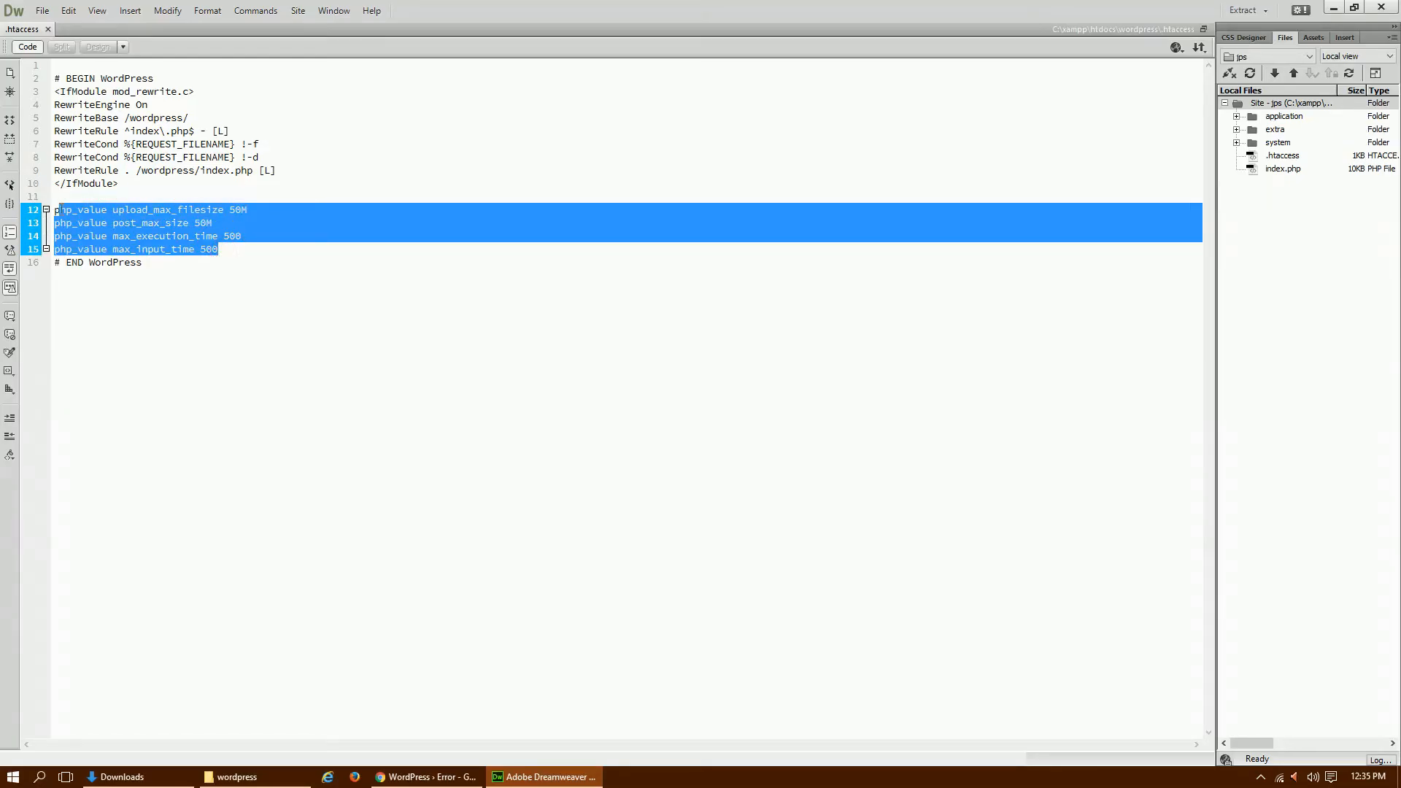
click(176, 238)
drag(147, 209, 189, 251)
click(134, 234)
click(221, 251)
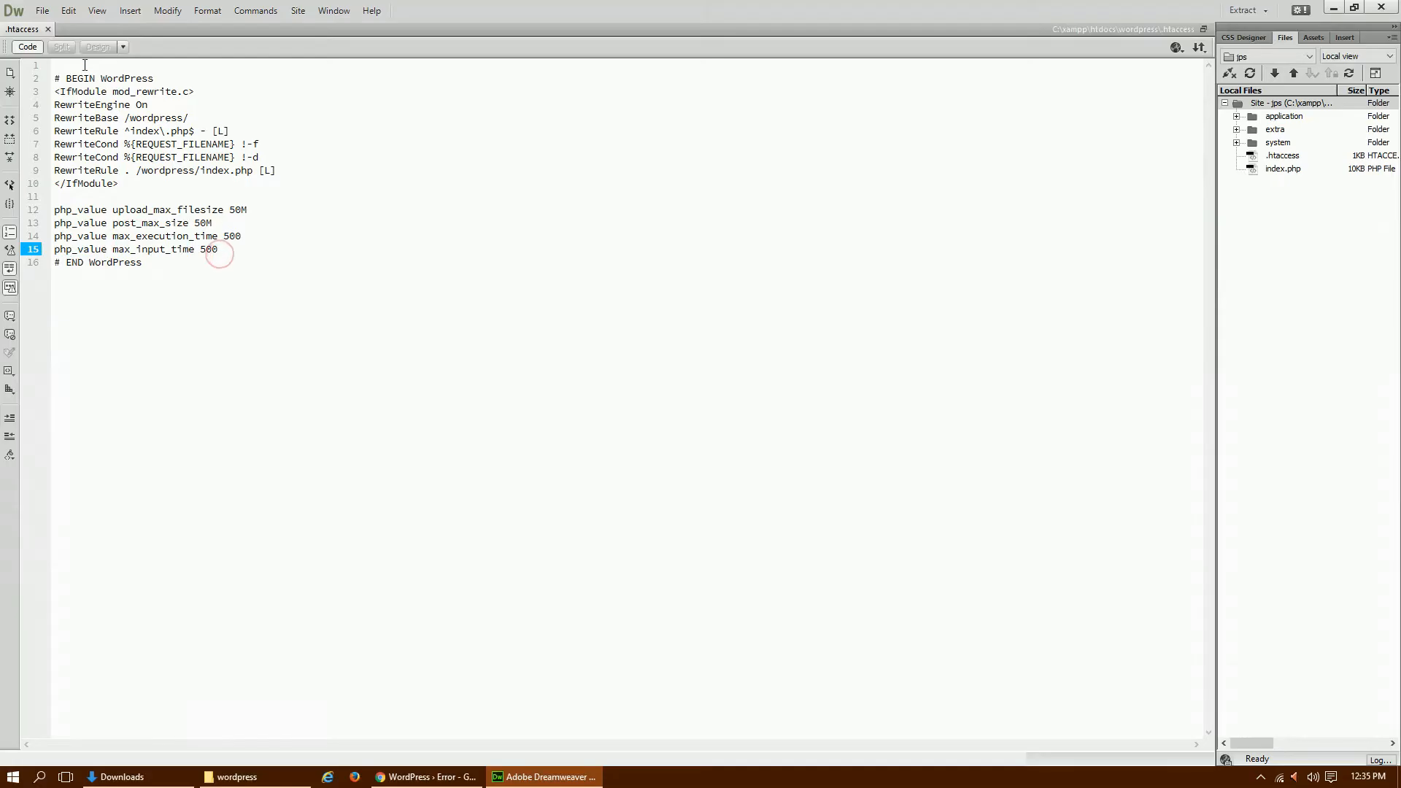
click(1381, 6)
Go back to the Add Plugins page, retry installing buddypress.2.6.2.zip, read the installation message, and return to the plugin installer
click(12, 31)
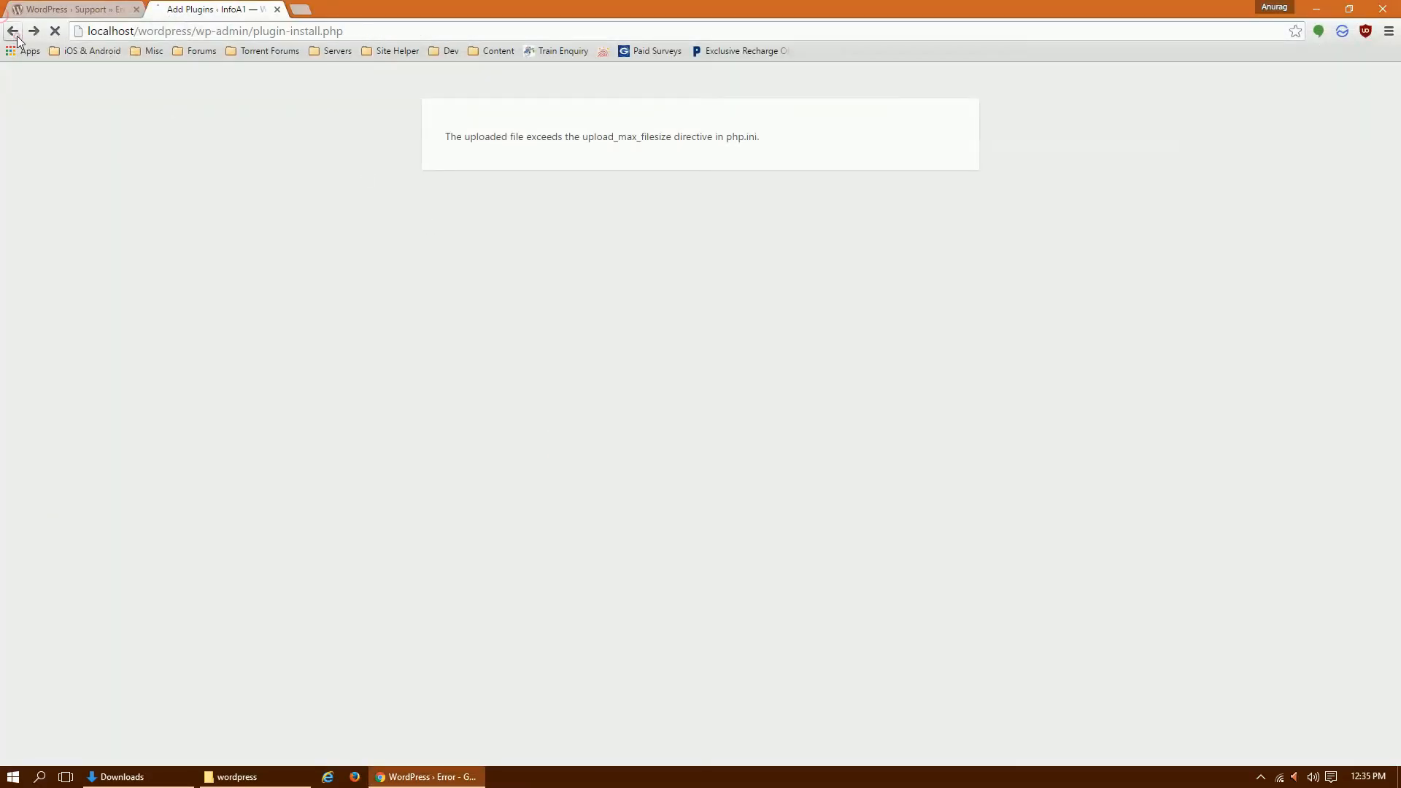
click(267, 114)
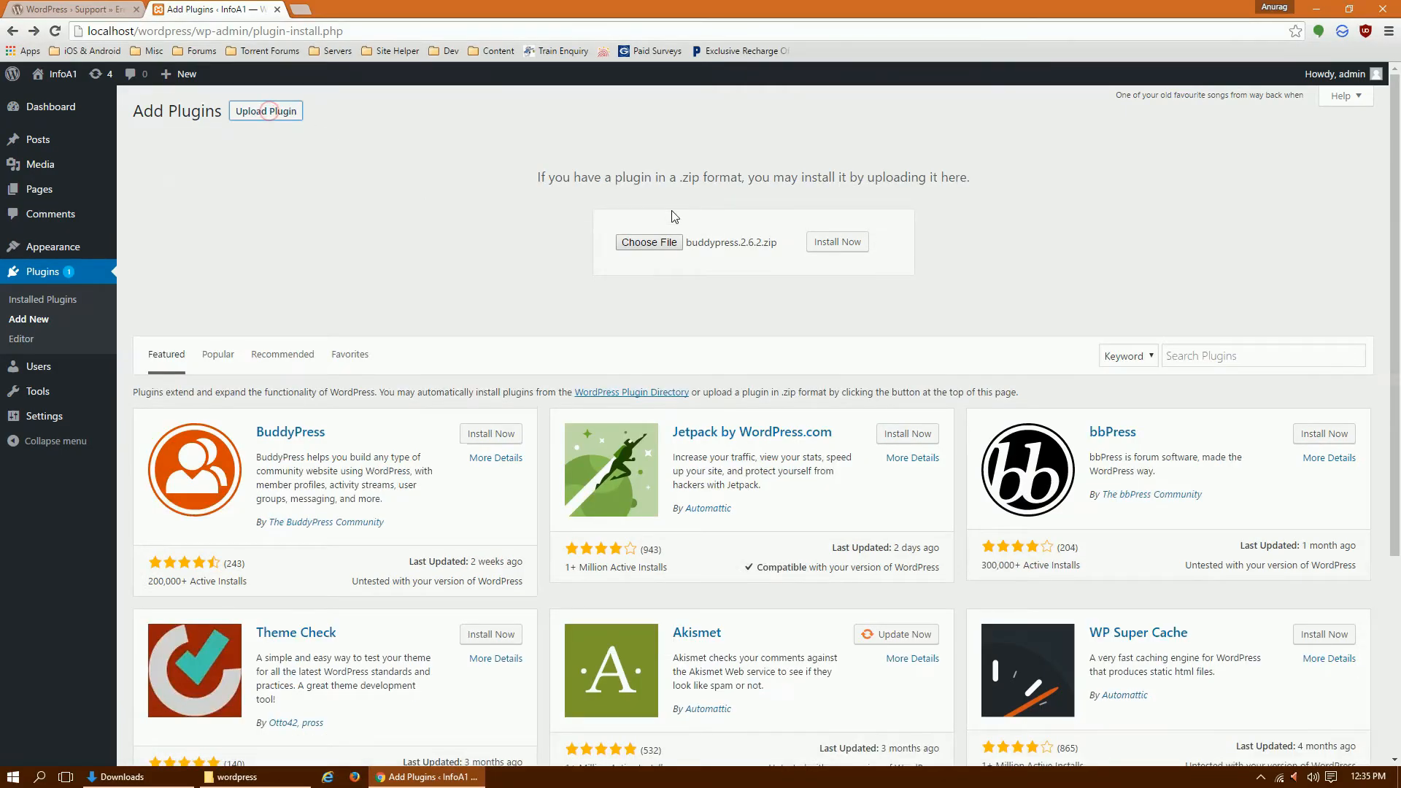
click(816, 243)
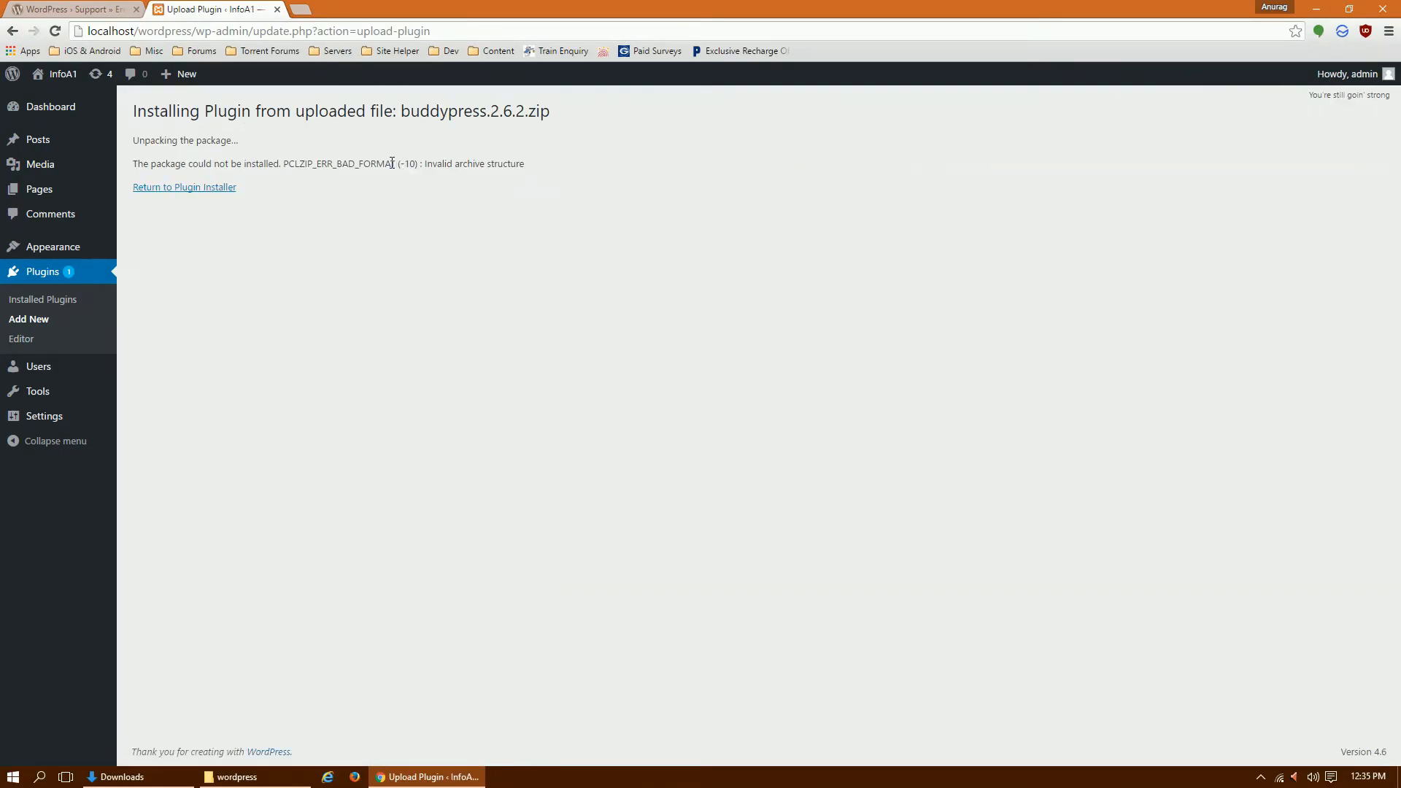
drag(392, 163, 563, 168)
click(562, 171)
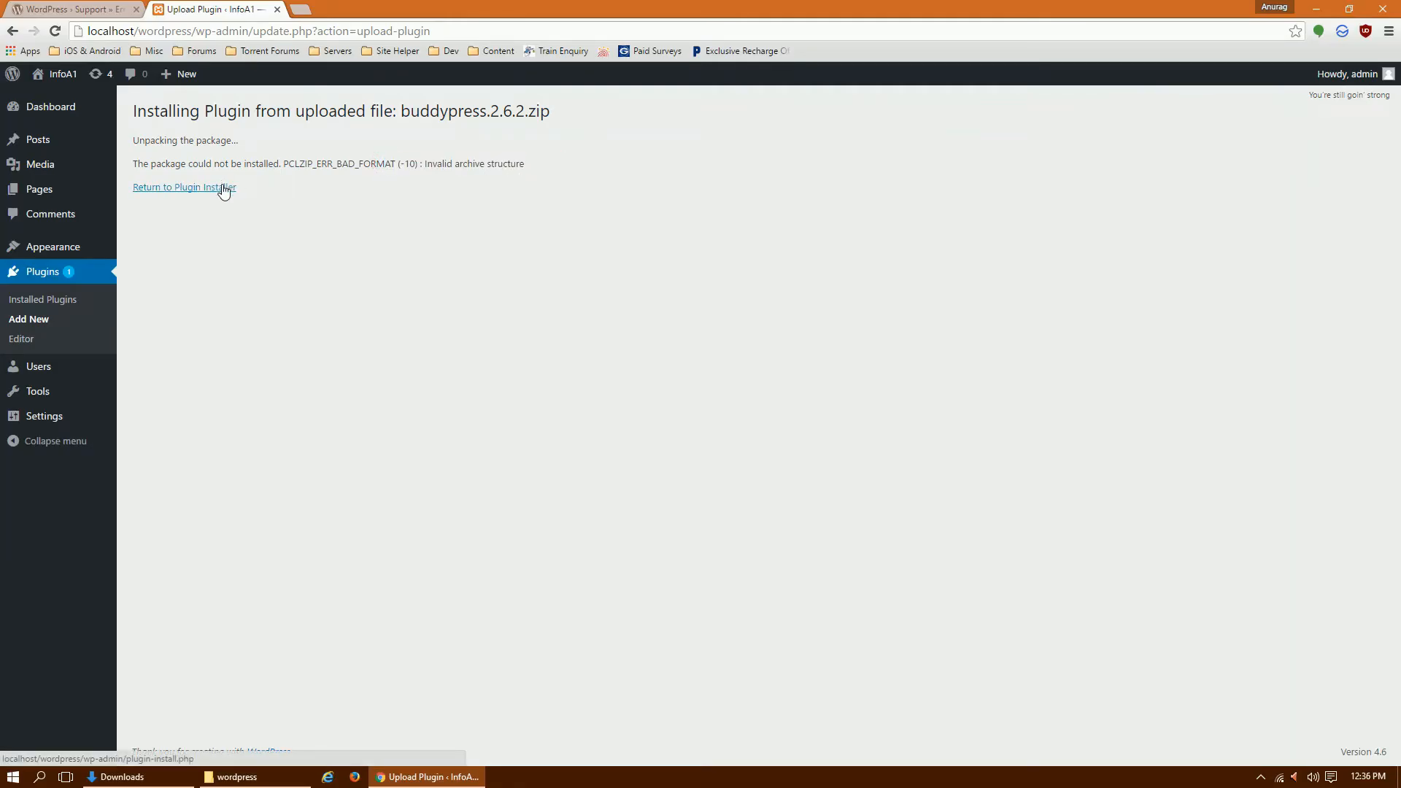
click(223, 188)
Open the site's Dashboard and close the WordPress Support browser tab
mouse_move(84, 106)
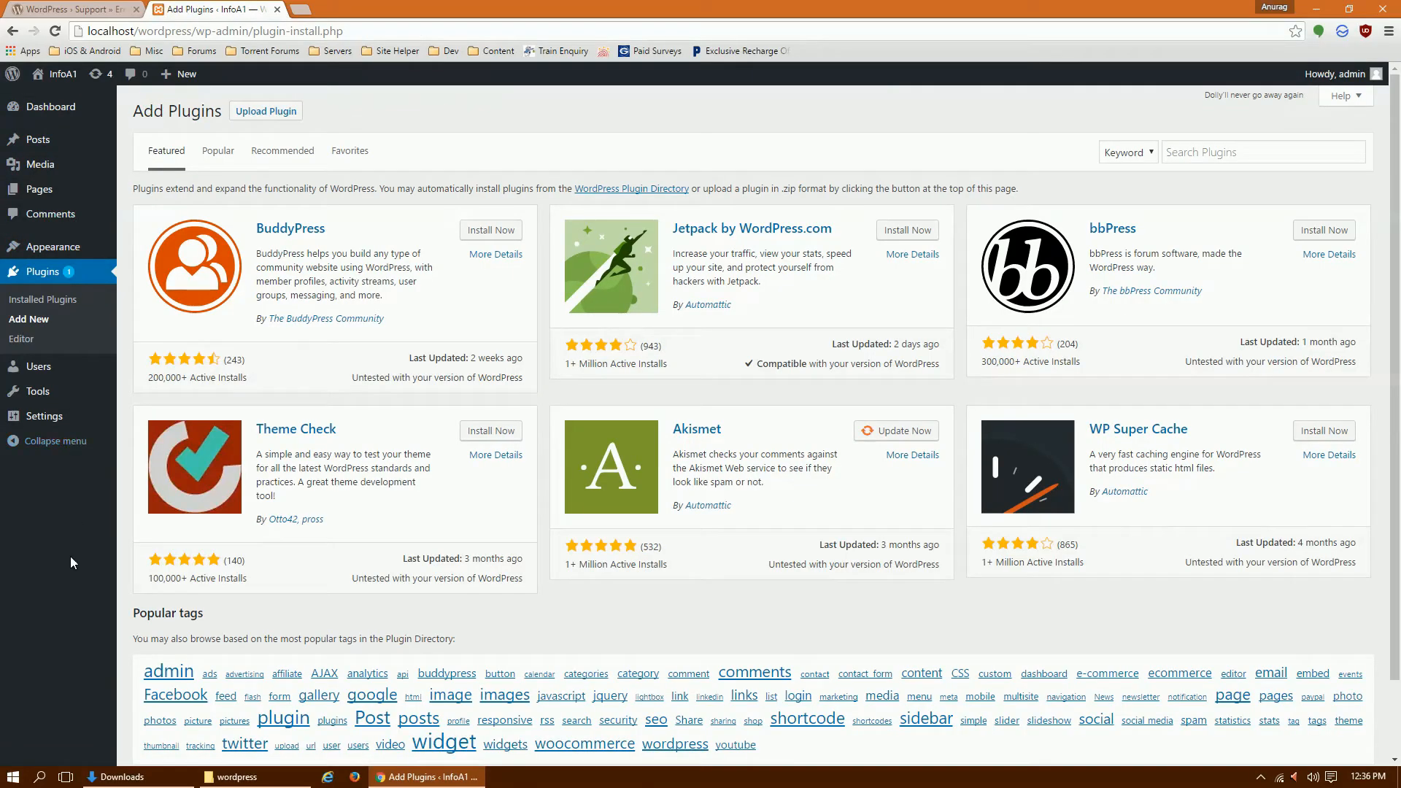
scroll(70, 556, down, 1)
scroll(80, 350, up, 1)
click(138, 110)
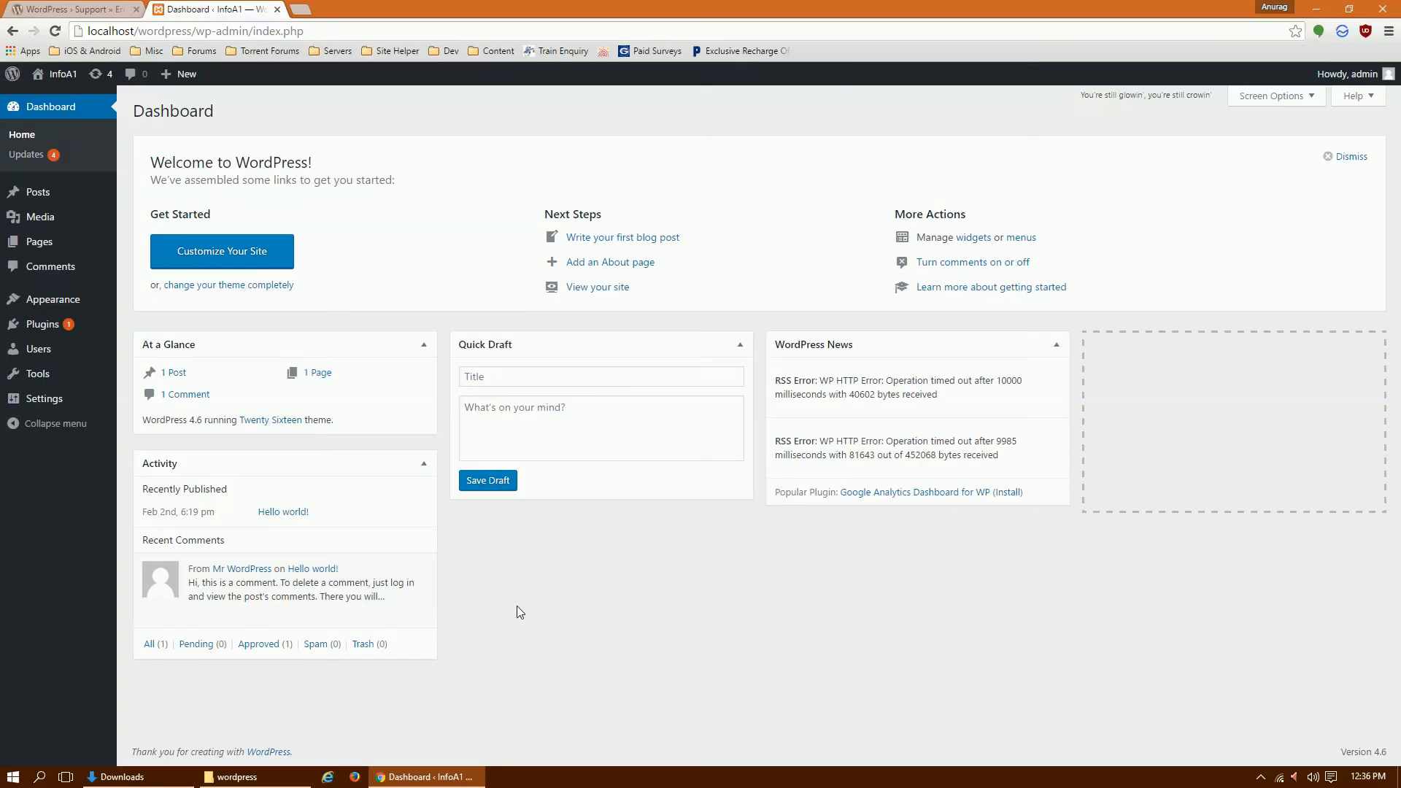
click(136, 8)
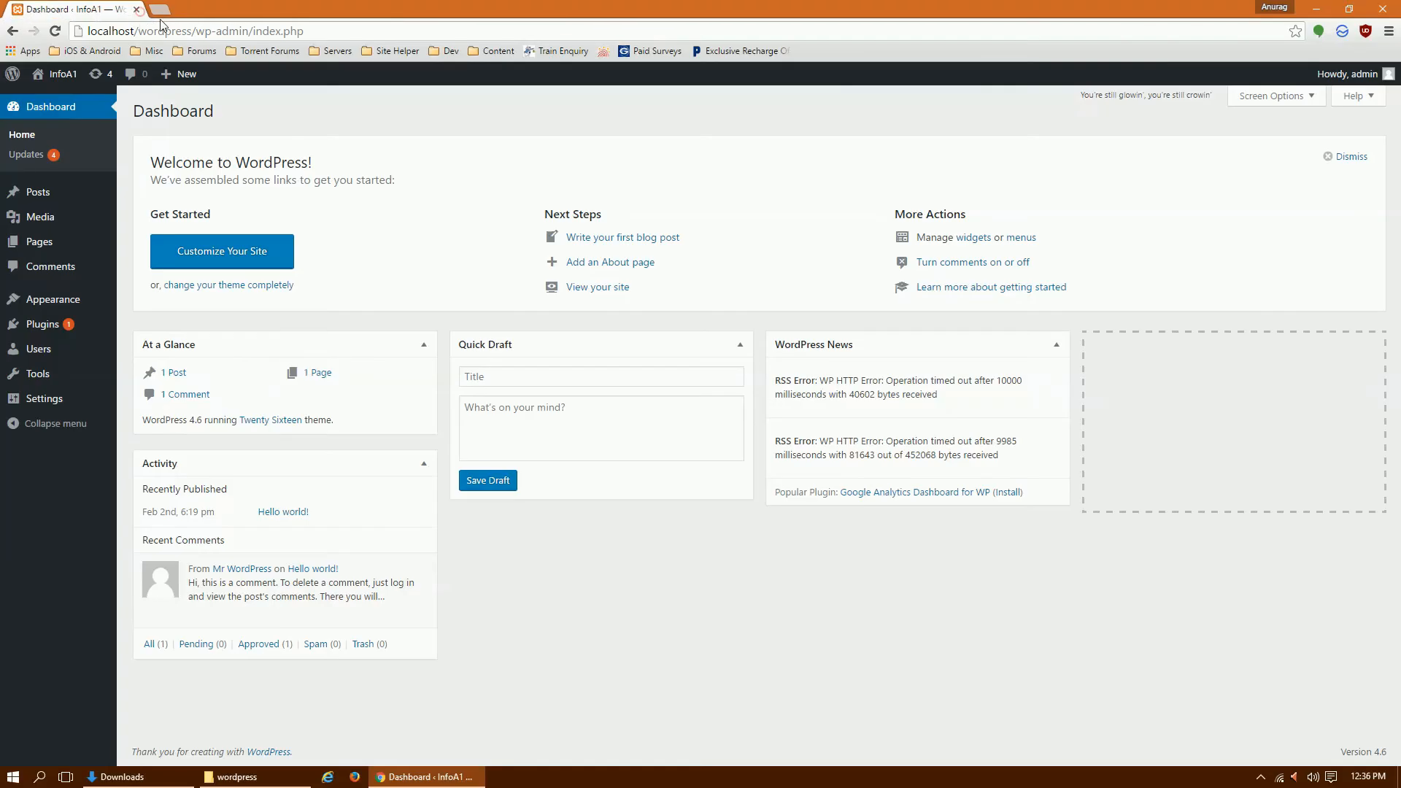
click(426, 776)
right_click(567, 423)
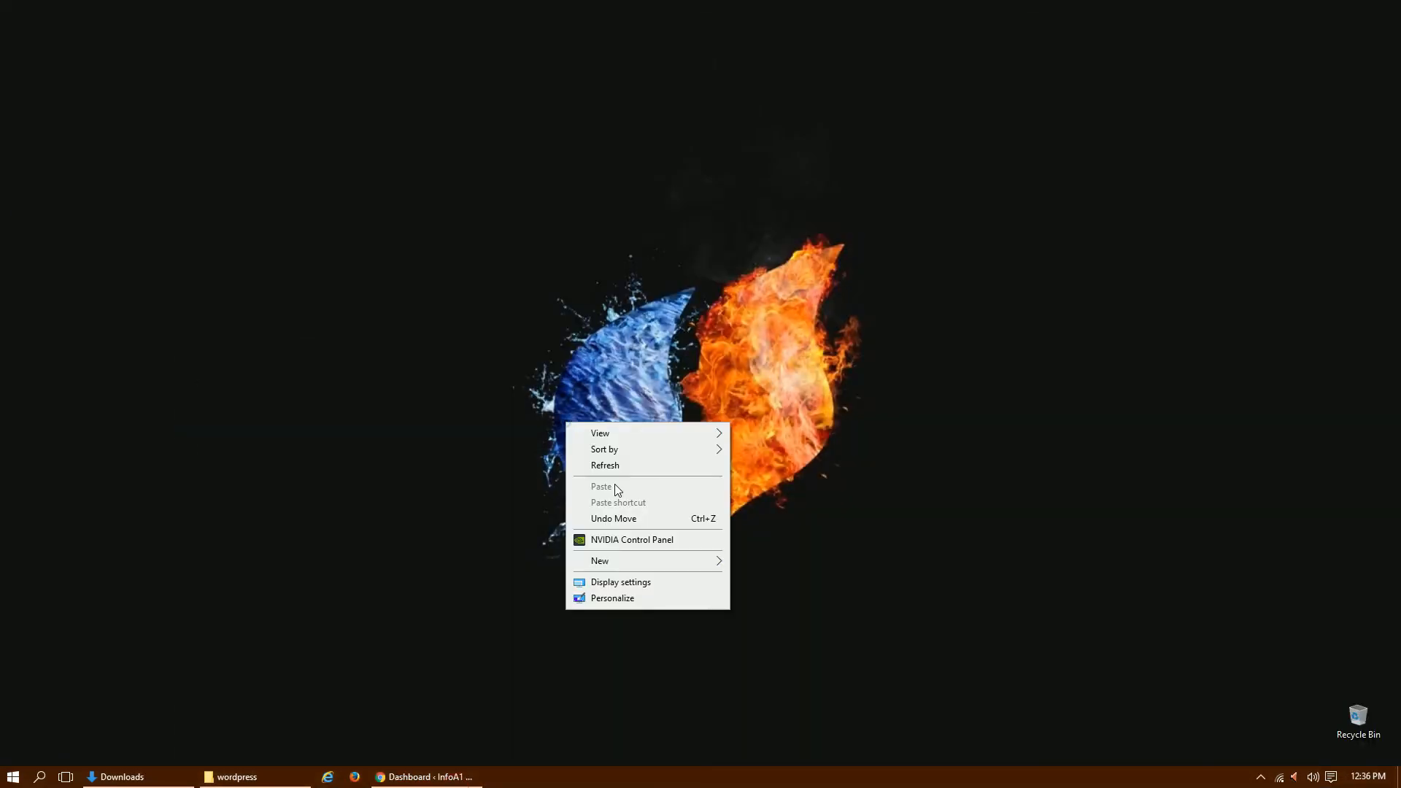
click(613, 470)
click(1262, 777)
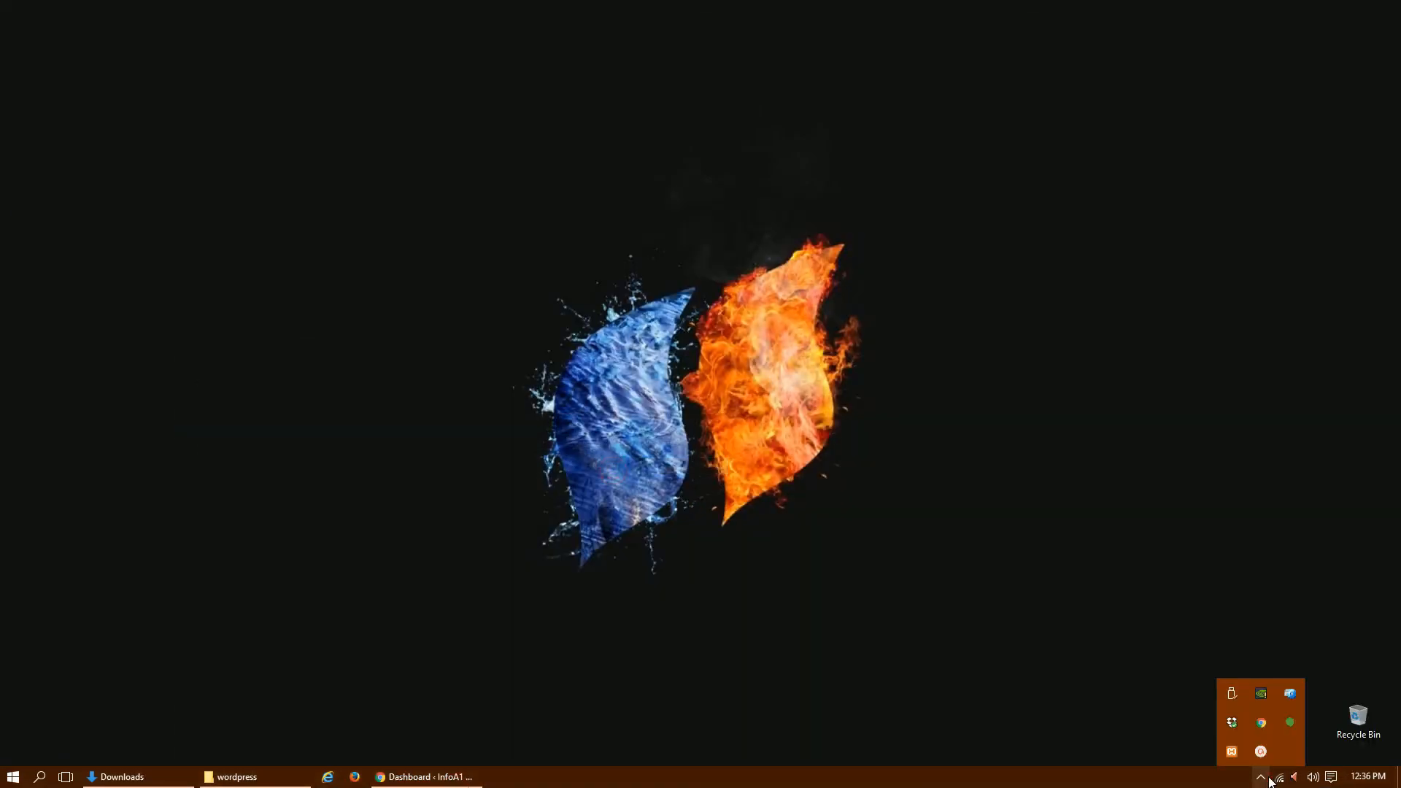
click(798, 657)
click(427, 776)
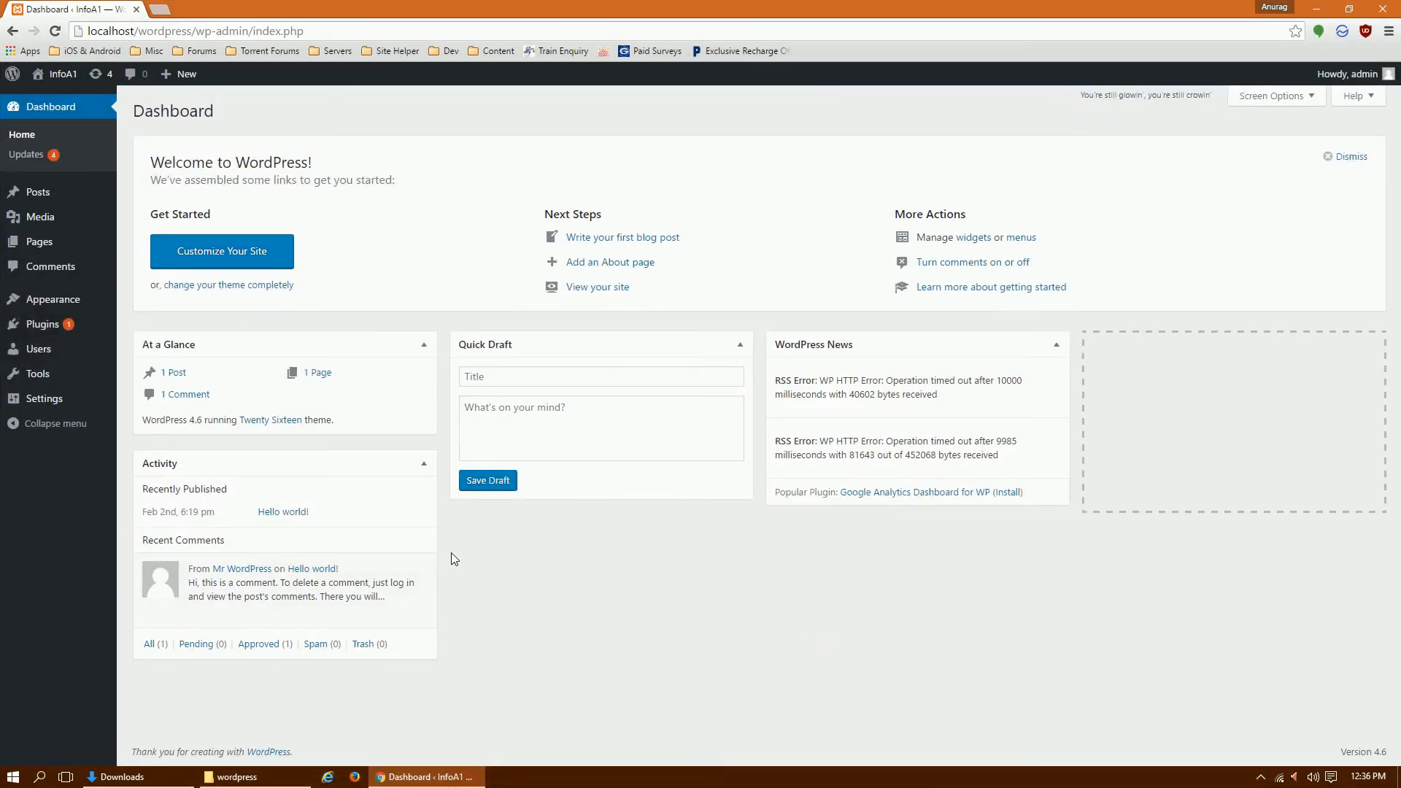